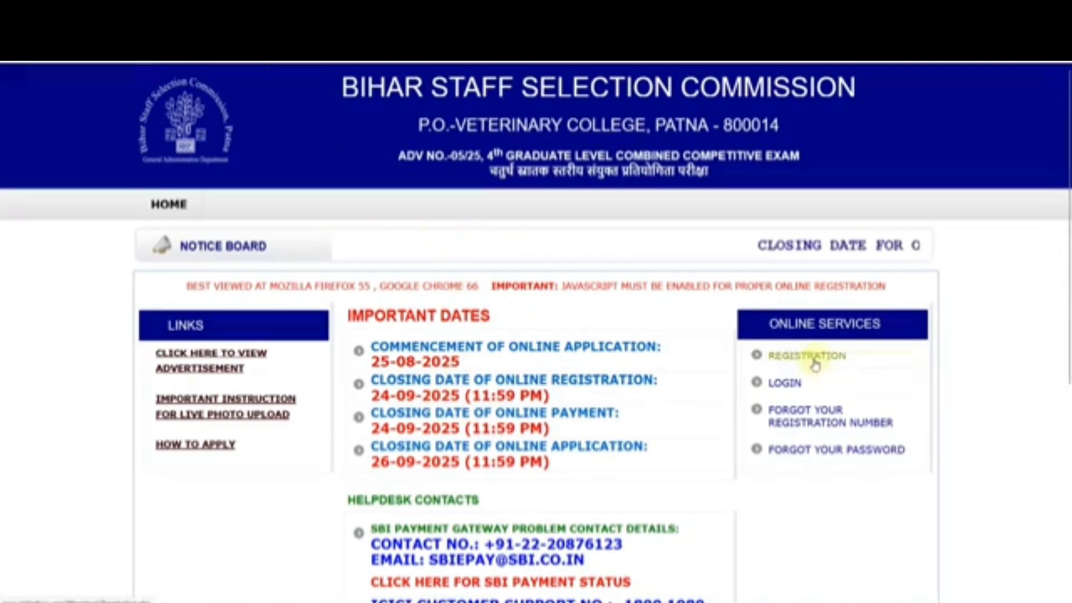
# Step: Open the BSSC registration form and look over its fields
pyautogui.click(815, 357)
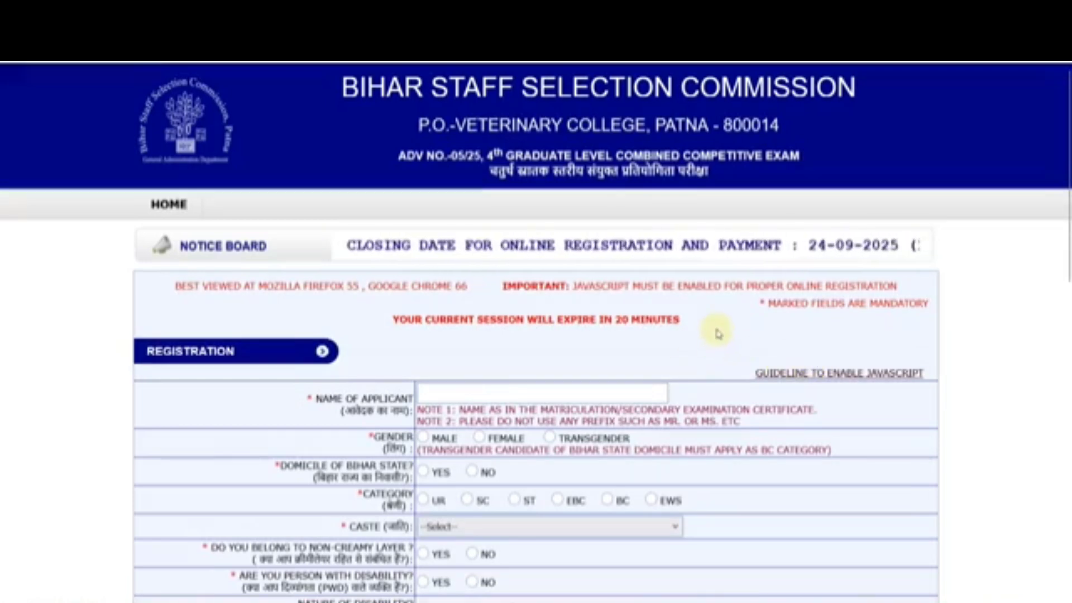
pyautogui.scroll(-5, 717, 333)
pyautogui.keyDown('ctrl'); pyautogui.scroll(2, 576, 267); pyautogui.keyUp('ctrl')
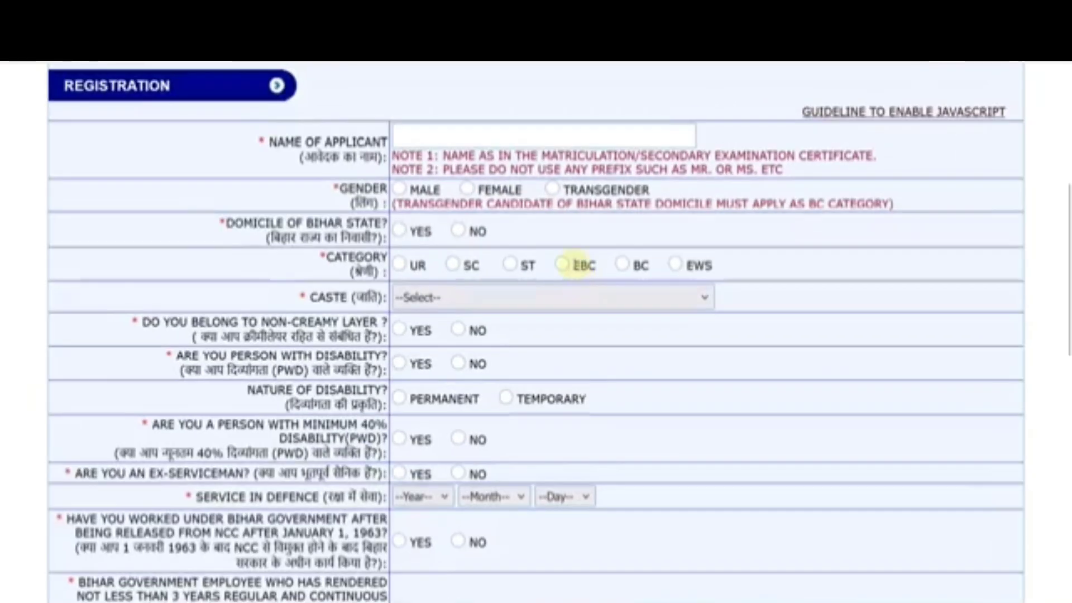
# Step: Enter the applicant's name, select Male gender, and set Bihar domicile to Yes
pyautogui.click(450, 139)
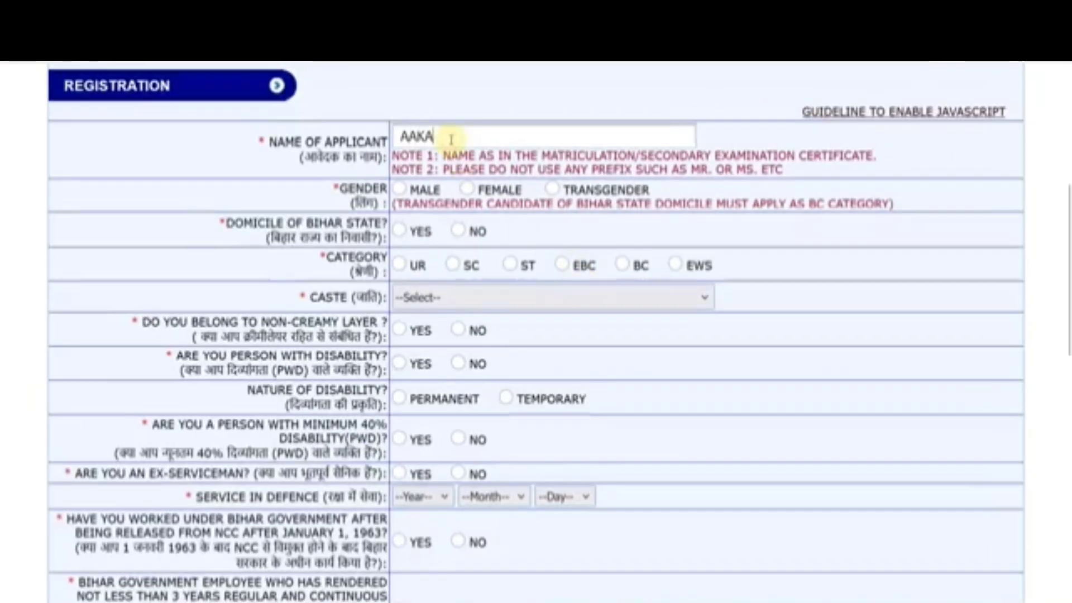
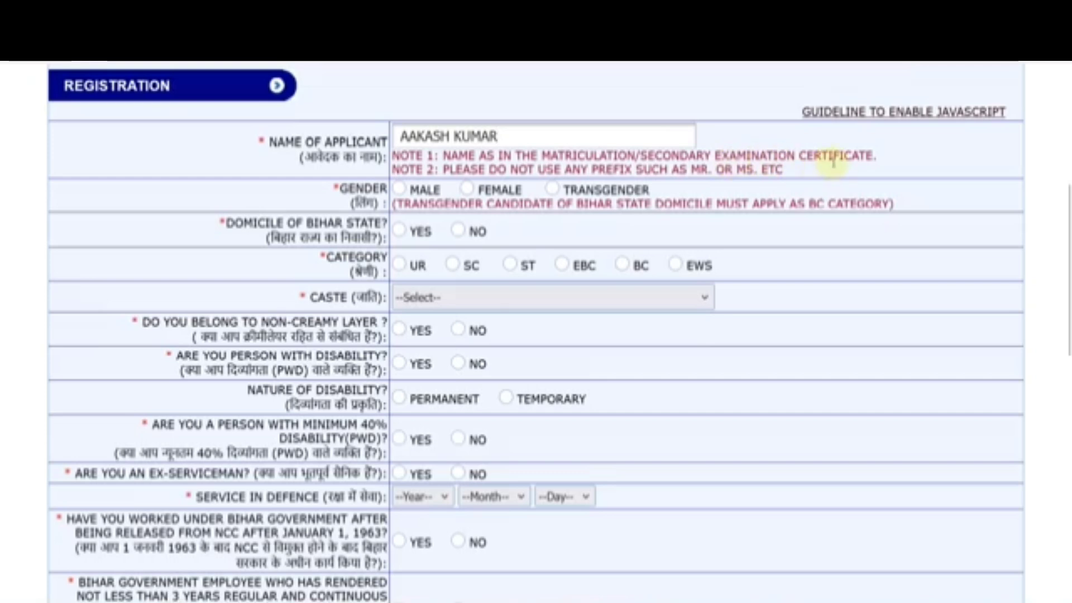
pyautogui.click(400, 188)
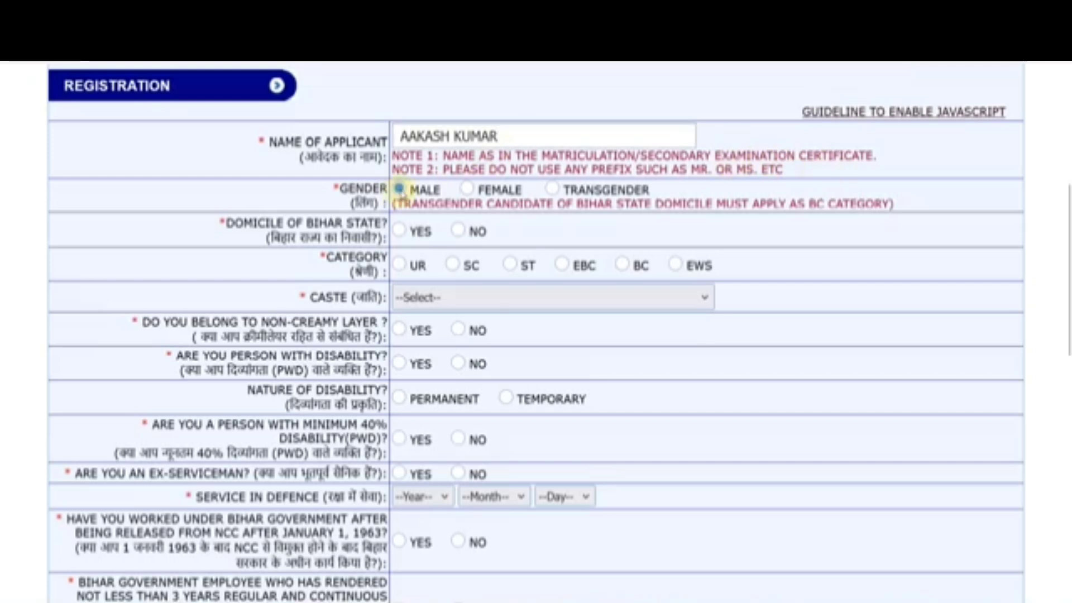
pyautogui.click(459, 231)
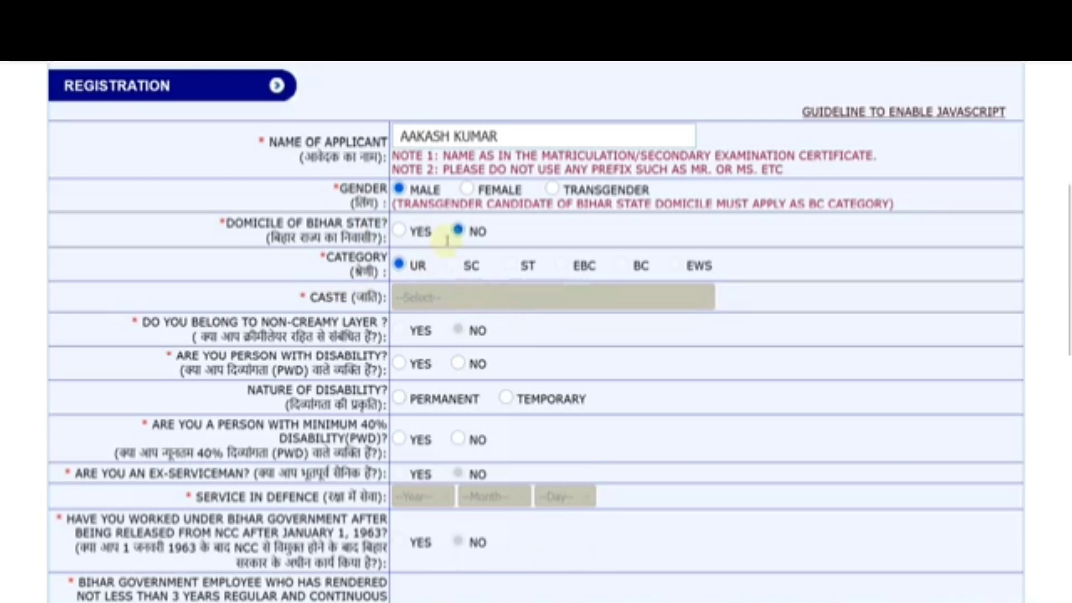
pyautogui.click(399, 231)
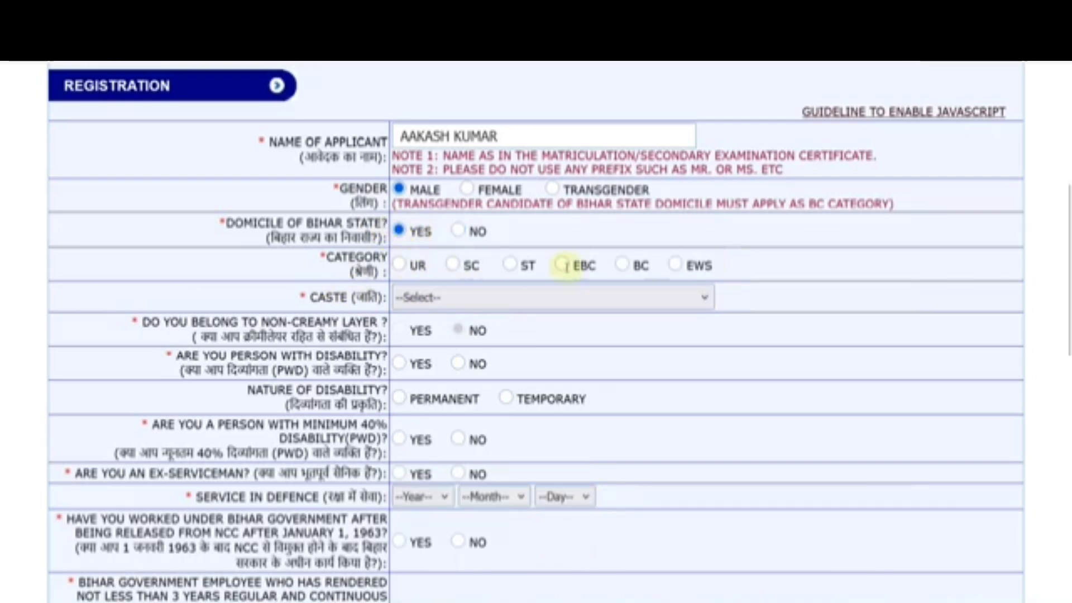
# Step: Try SC category with caste Bauri, then BC category with caste Bania
pyautogui.click(454, 266)
pyautogui.click(449, 300)
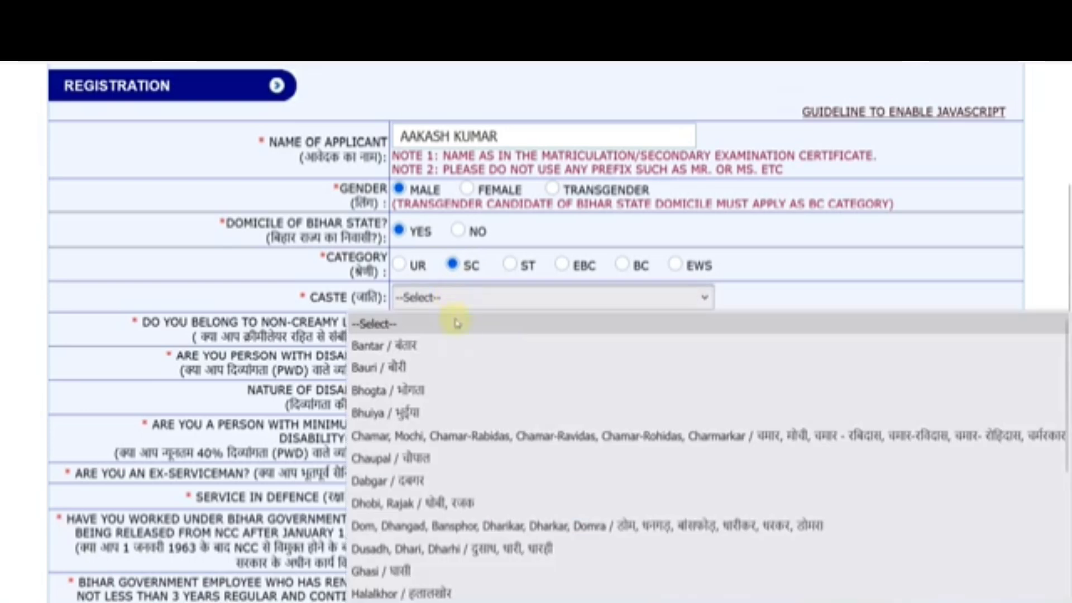
pyautogui.scroll(-3, 486, 464)
pyautogui.scroll(3, 508, 541)
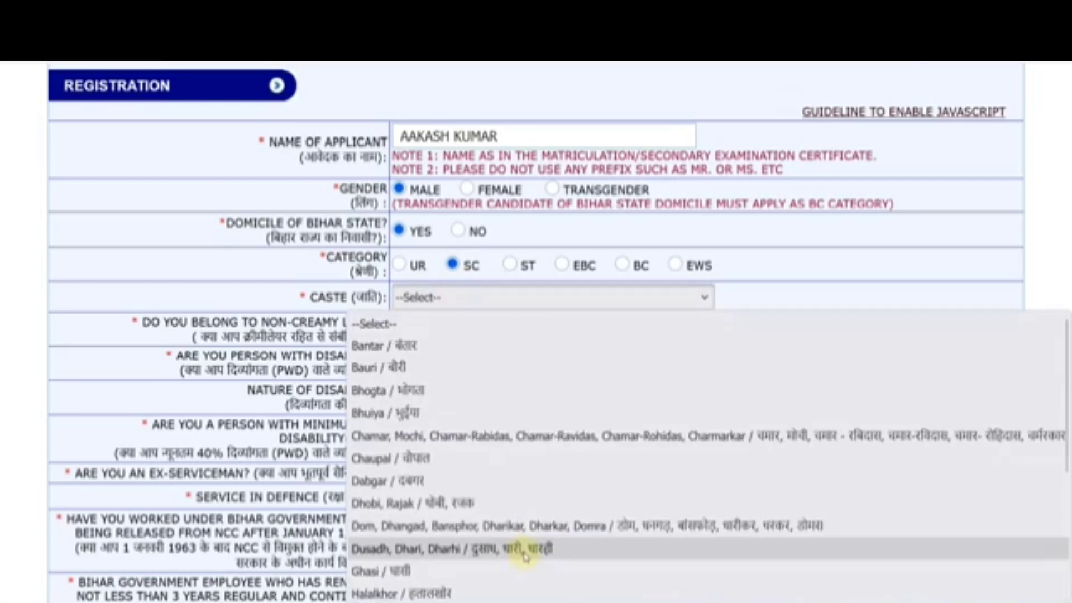
pyautogui.click(436, 368)
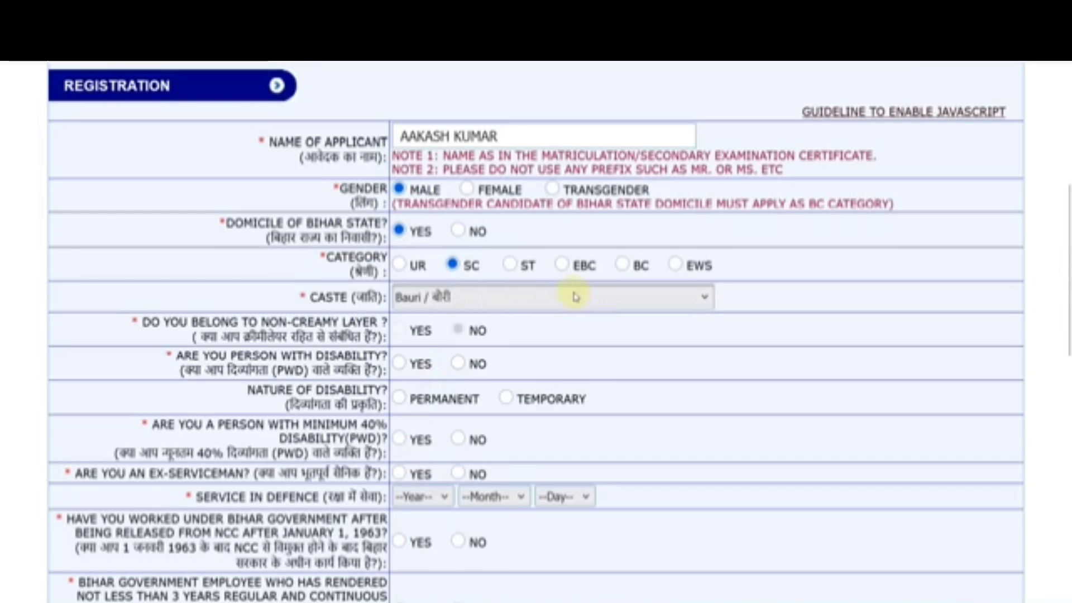
pyautogui.scroll(-2, 575, 296)
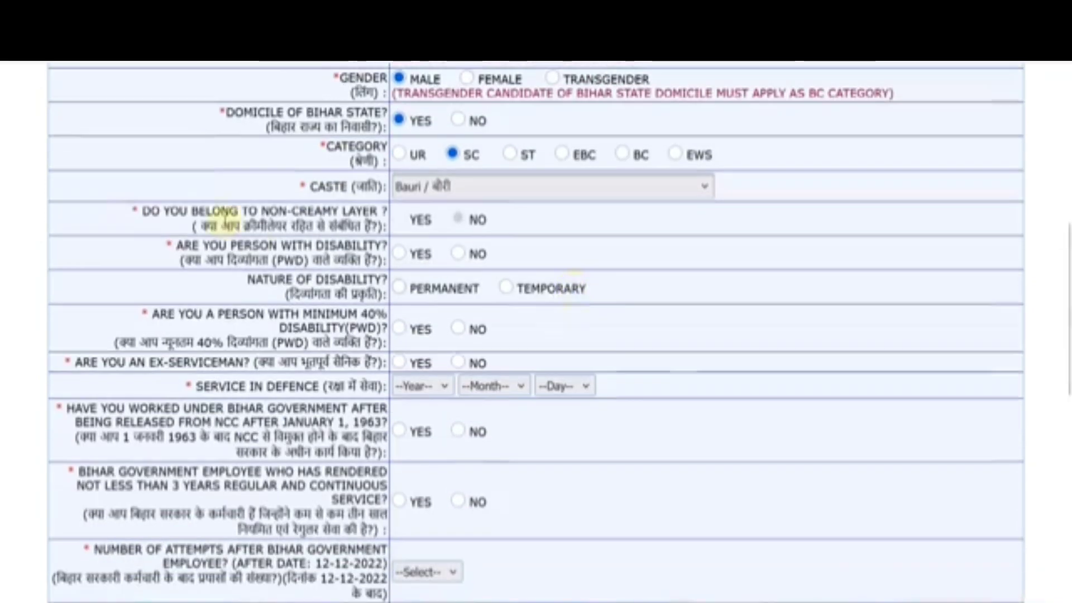
pyautogui.click(637, 156)
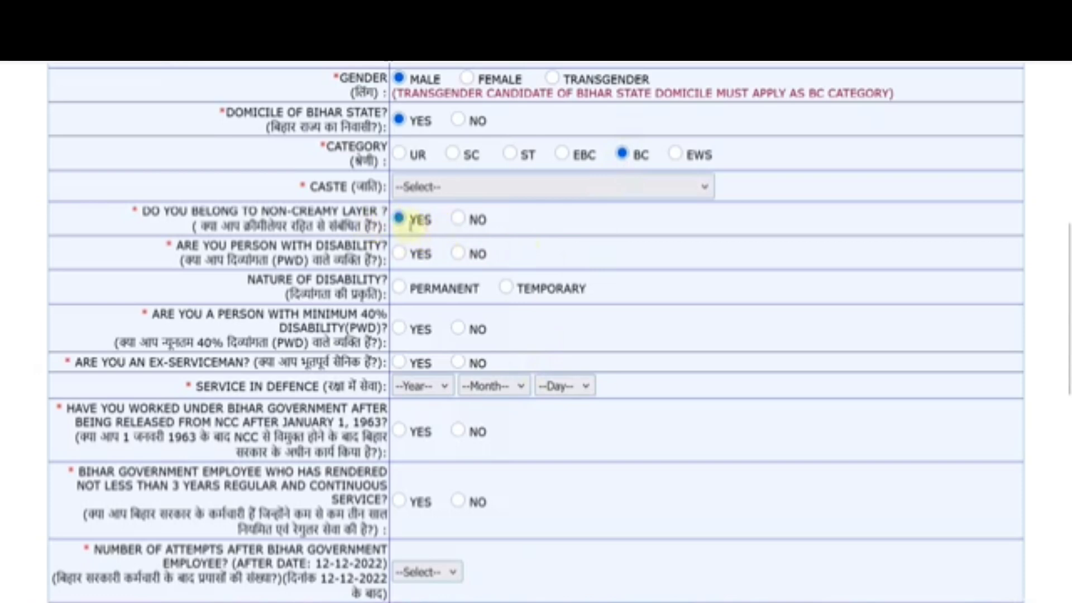
pyautogui.click(548, 193)
pyautogui.click(821, 235)
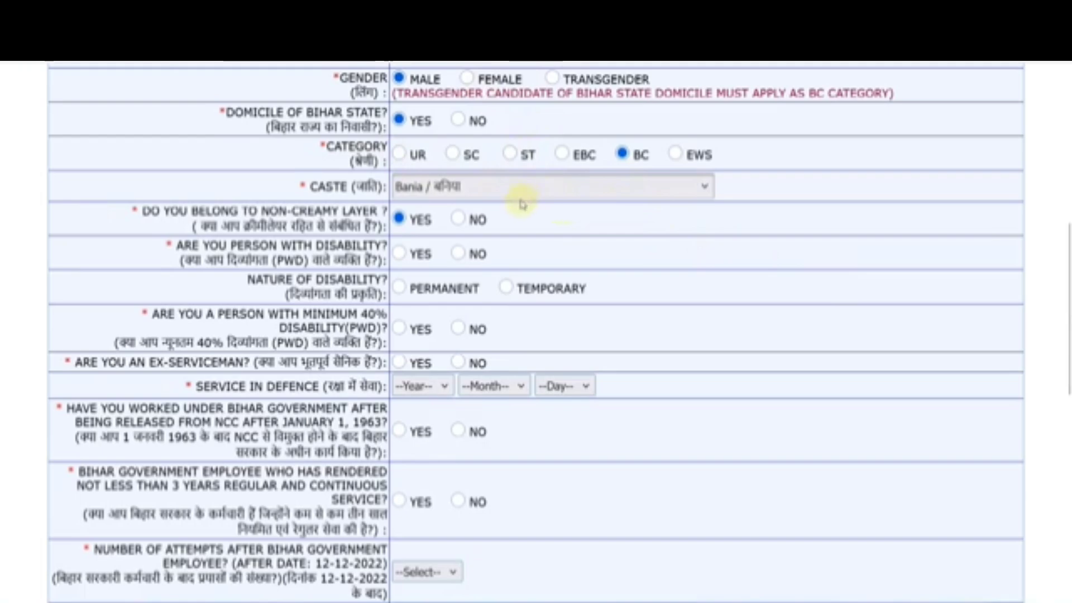
# Step: Set the category back to SC and choose Bantar as the caste
pyautogui.click(454, 155)
pyautogui.click(455, 186)
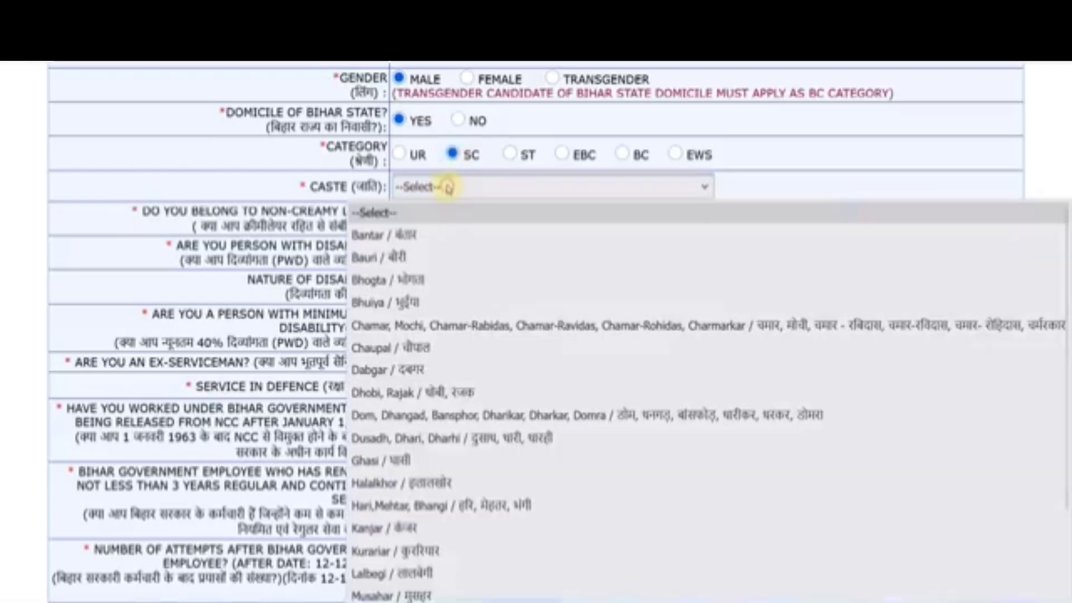
pyautogui.click(450, 223)
pyautogui.scroll(-4, 439, 226)
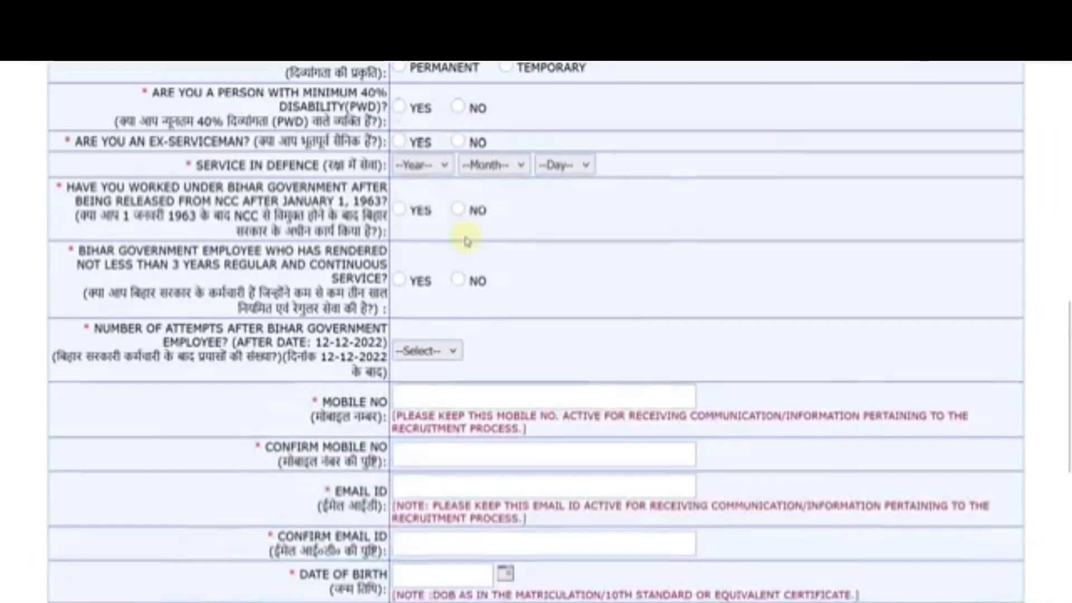
pyautogui.scroll(2, 469, 211)
# Step: Answer No to minimum 40% disability and to being a person with disability
pyautogui.click(400, 144)
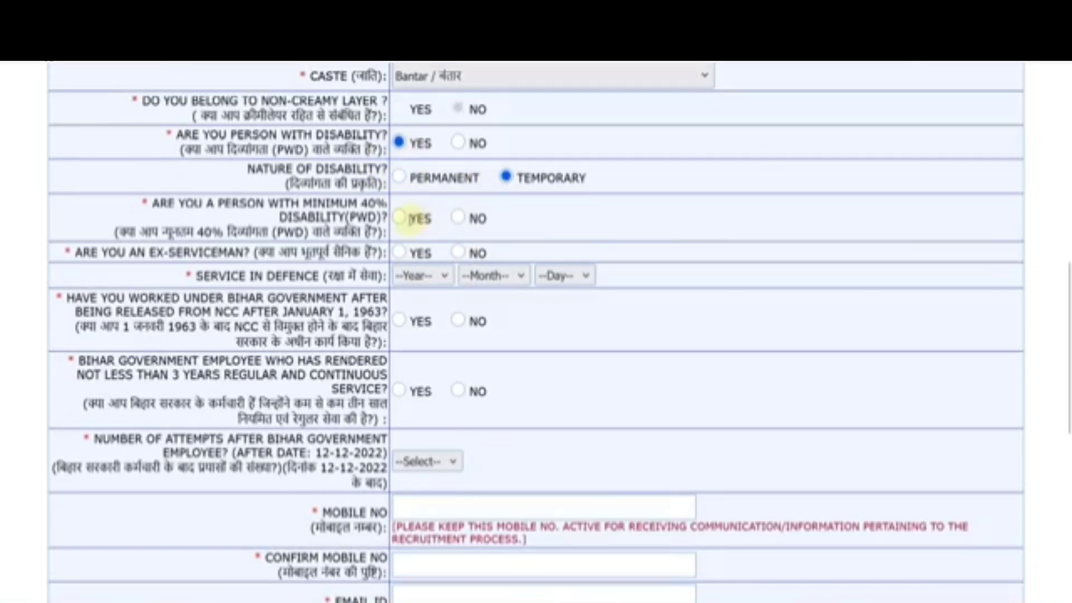
pyautogui.click(458, 219)
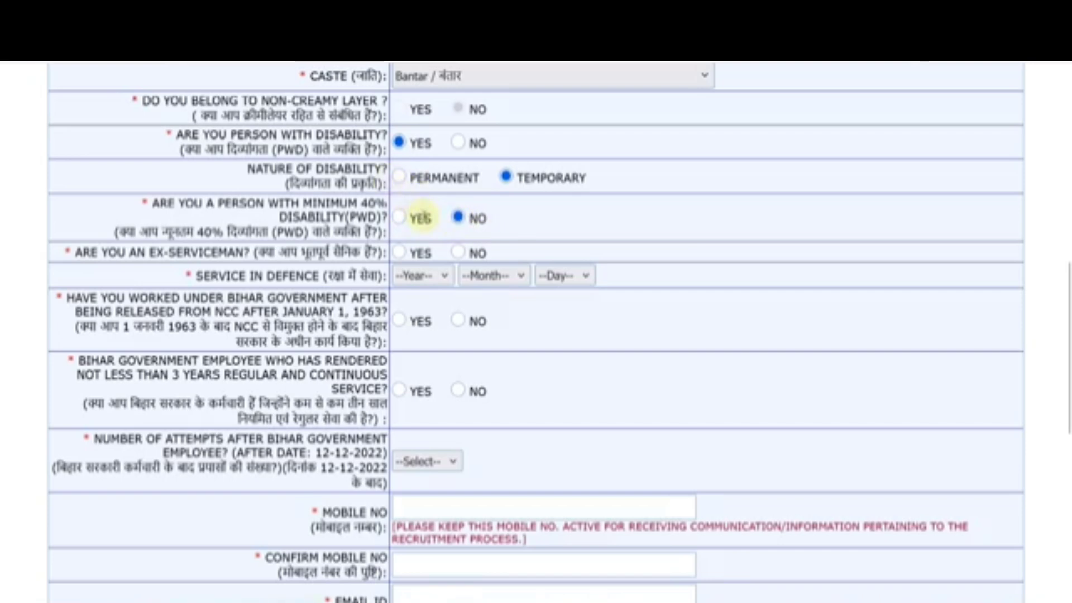
pyautogui.click(459, 144)
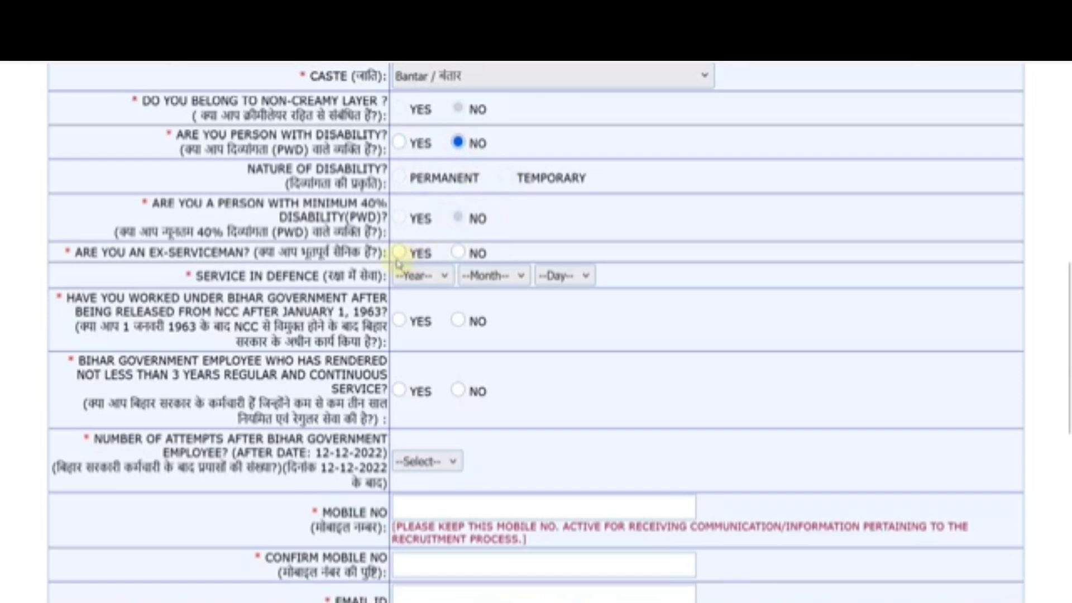
# Step: Leave the defence service year, month and day blank and answer No to ex-serviceman
pyautogui.click(420, 276)
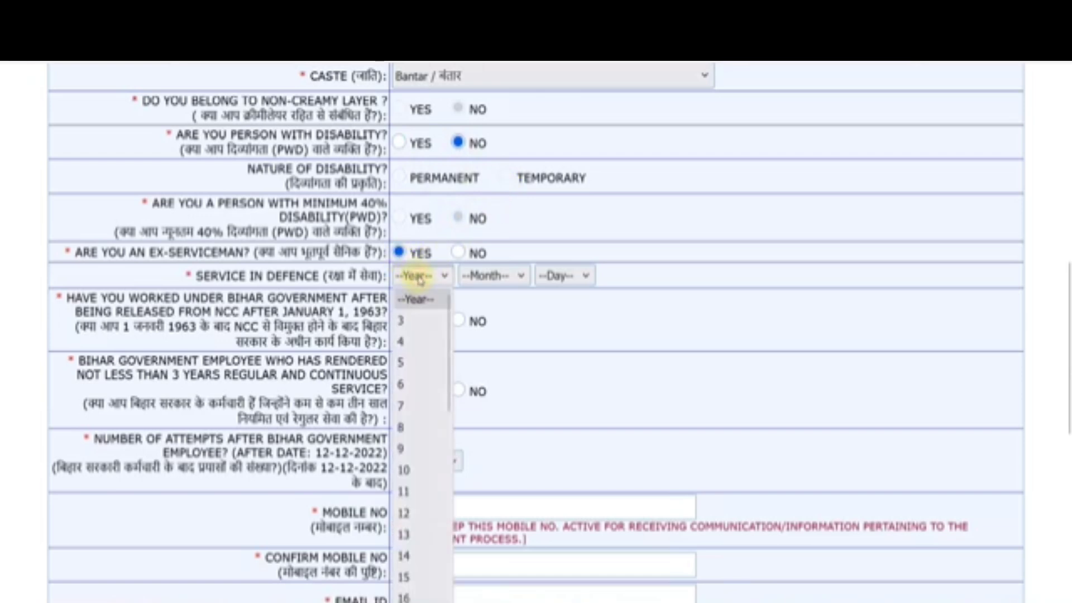
pyautogui.click(508, 277)
pyautogui.click(581, 277)
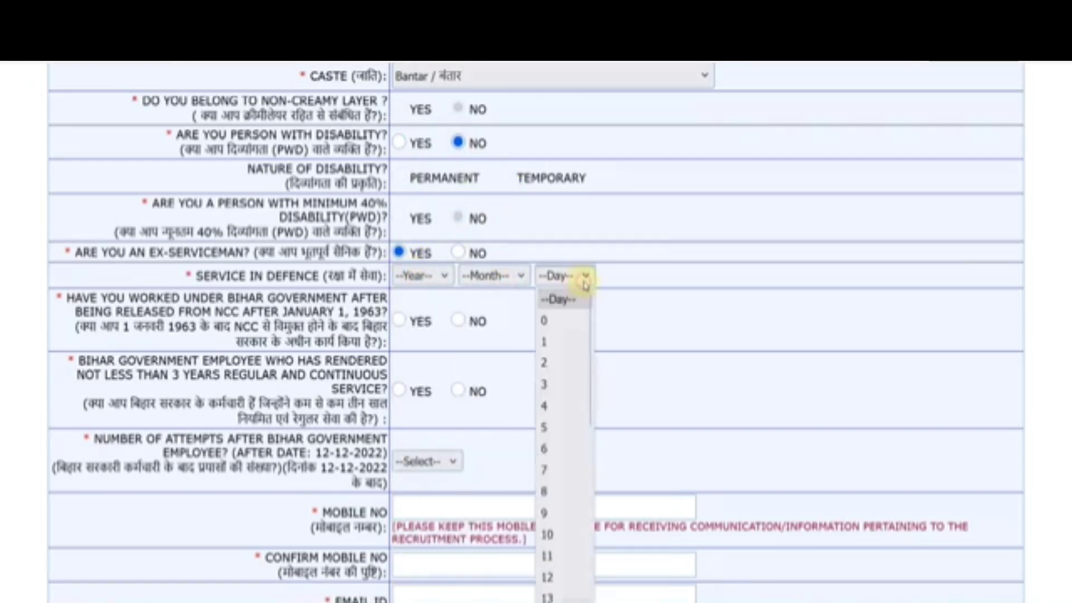
pyautogui.click(677, 303)
pyautogui.click(458, 252)
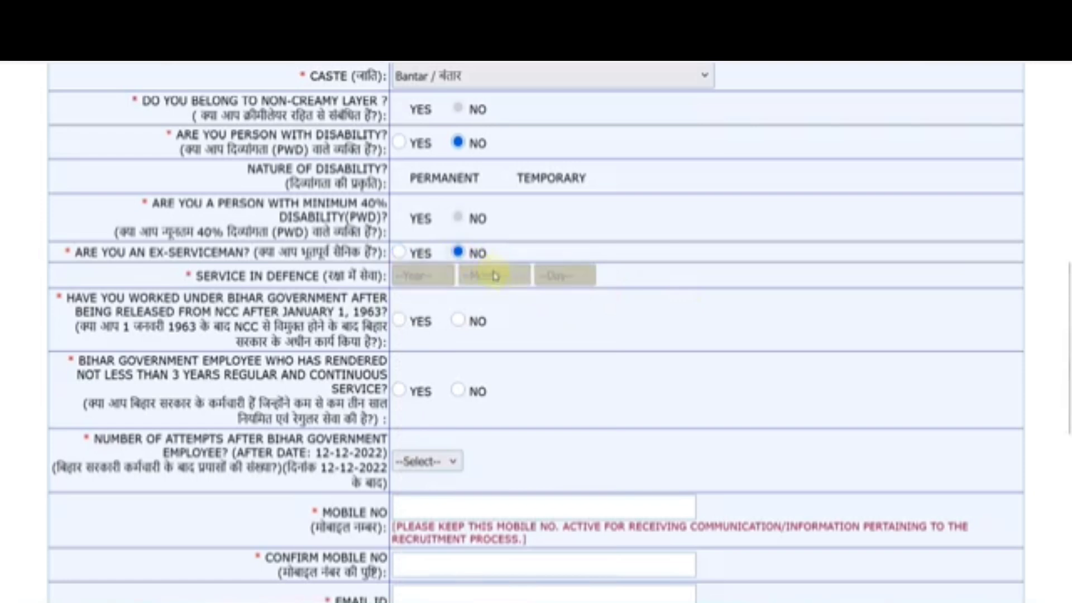
pyautogui.scroll(-2, 530, 296)
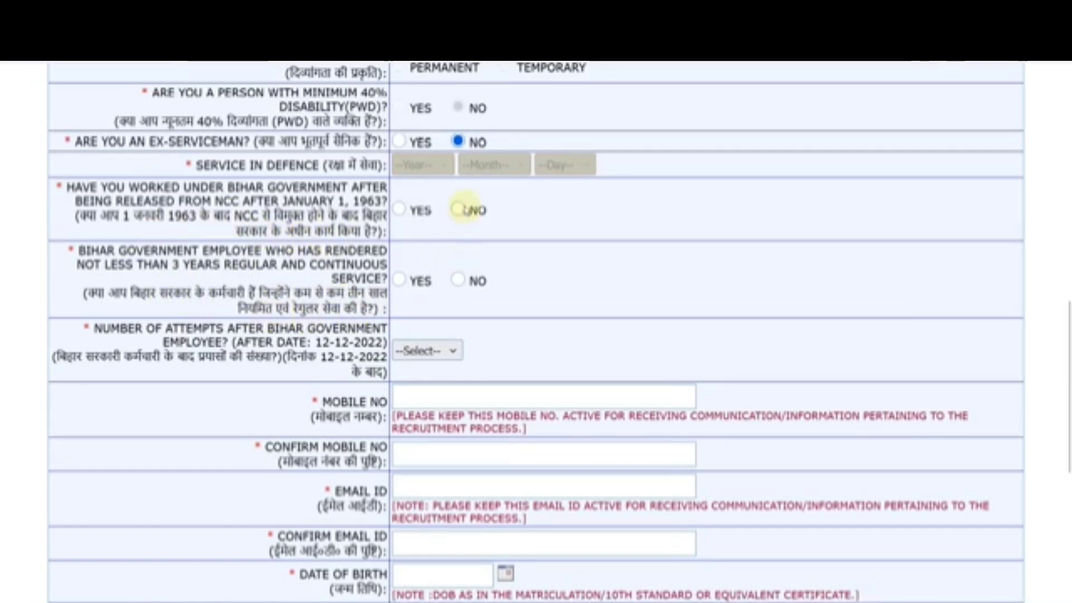
# Step: Answer No to NCC and Bihar government employee, with 00 attempts after government employment
pyautogui.click(464, 210)
pyautogui.click(464, 280)
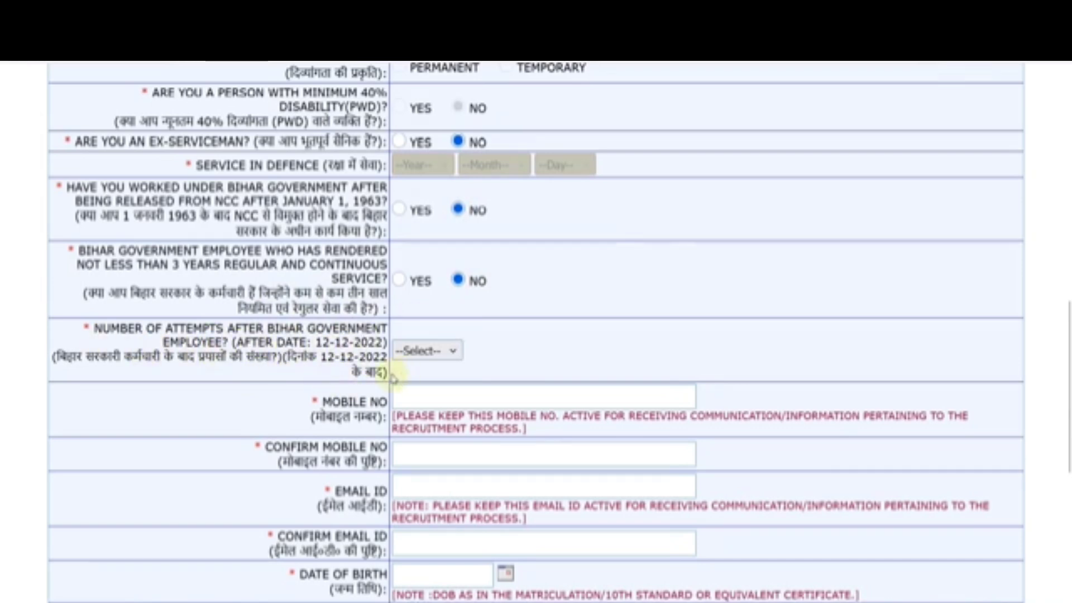
pyautogui.click(430, 352)
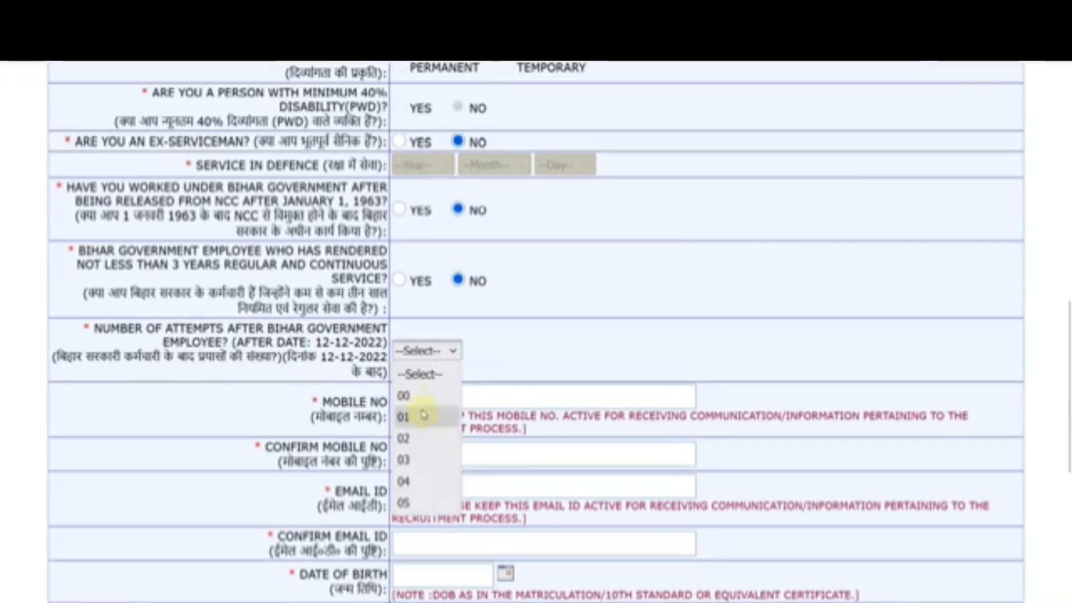
pyautogui.click(418, 398)
pyautogui.scroll(-2, 488, 366)
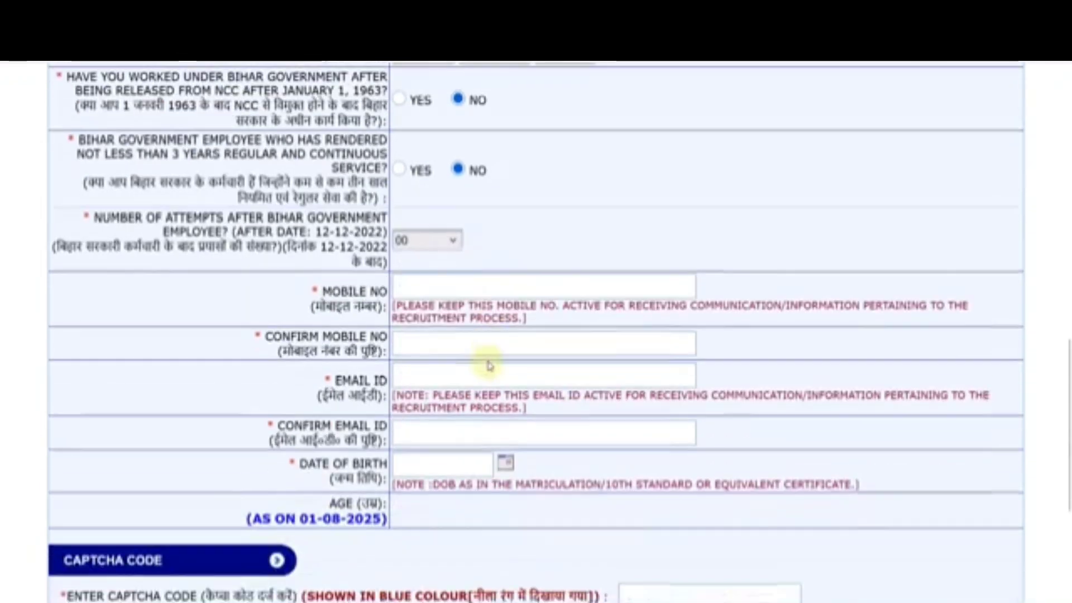
pyautogui.scroll(-2, 487, 358)
pyautogui.scroll(-2, 487, 362)
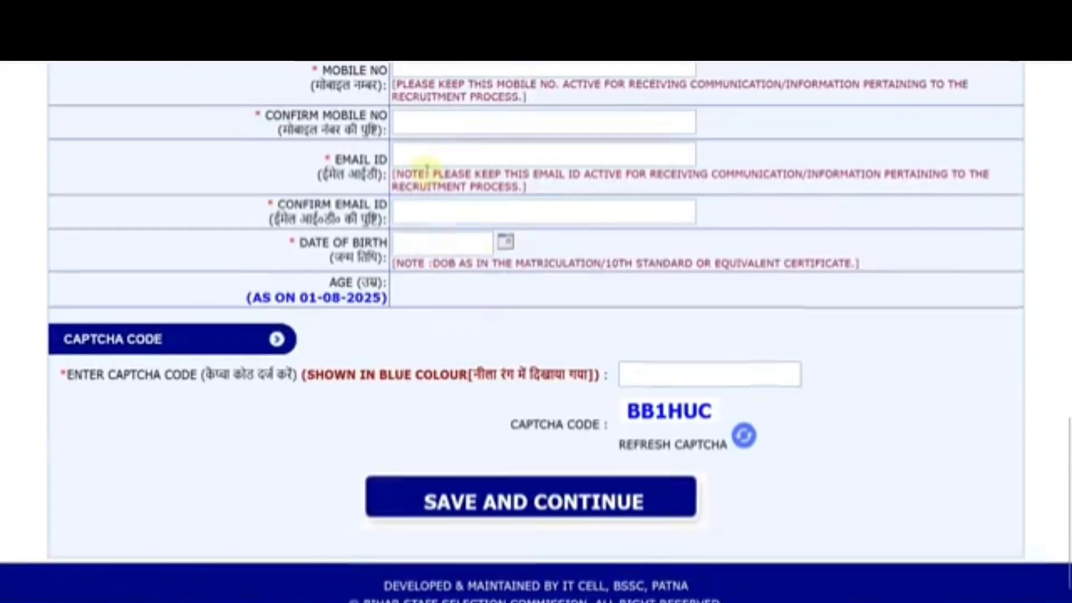
pyautogui.click(510, 245)
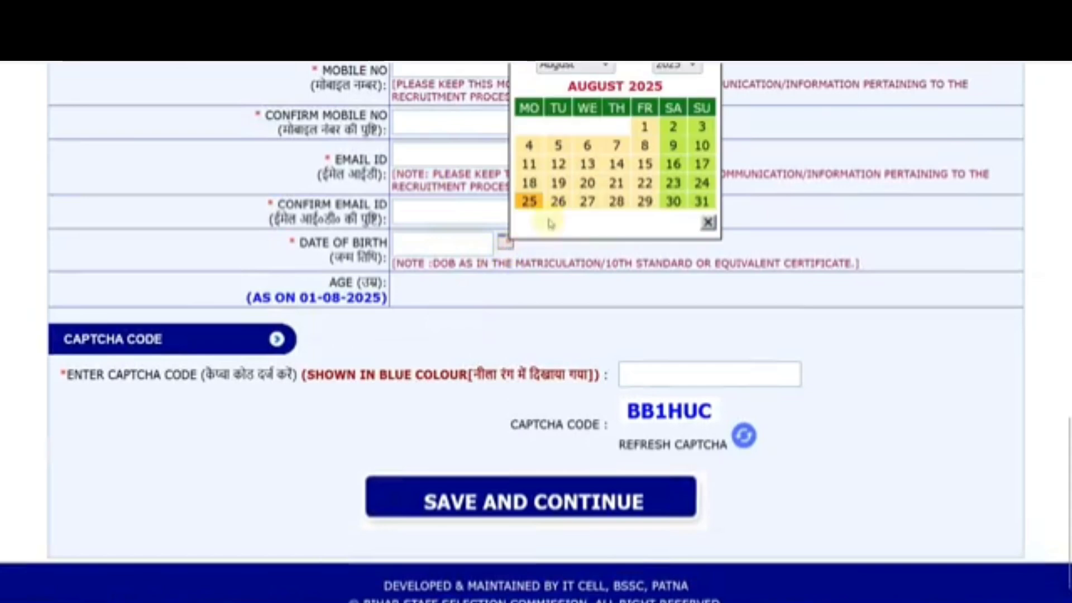
pyautogui.scroll(2, 614, 115)
pyautogui.click(677, 173)
pyautogui.scroll(4, 677, 315)
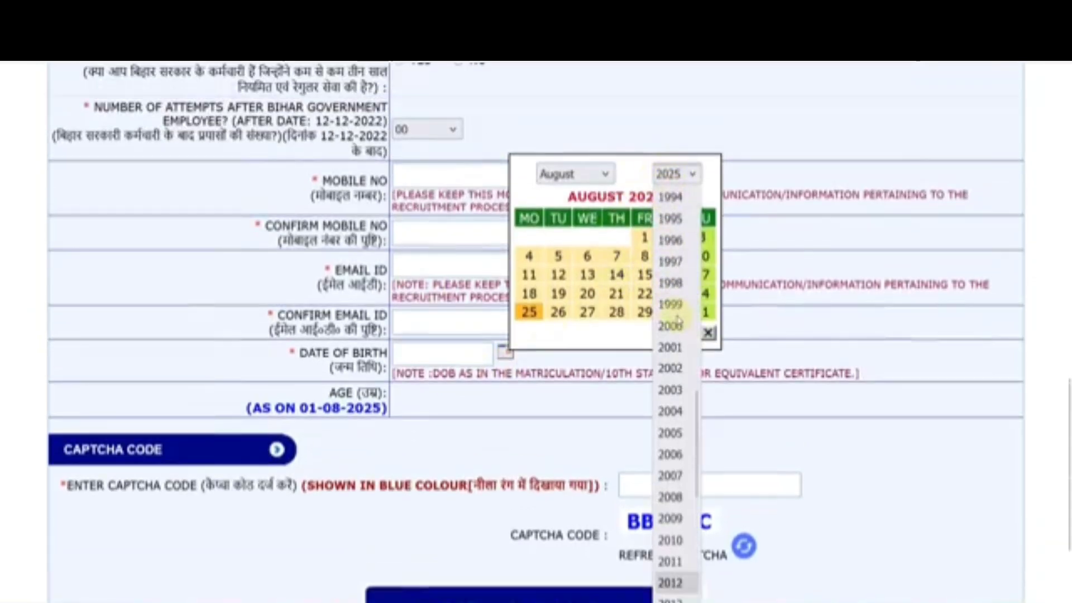
pyautogui.click(673, 346)
pyautogui.click(645, 258)
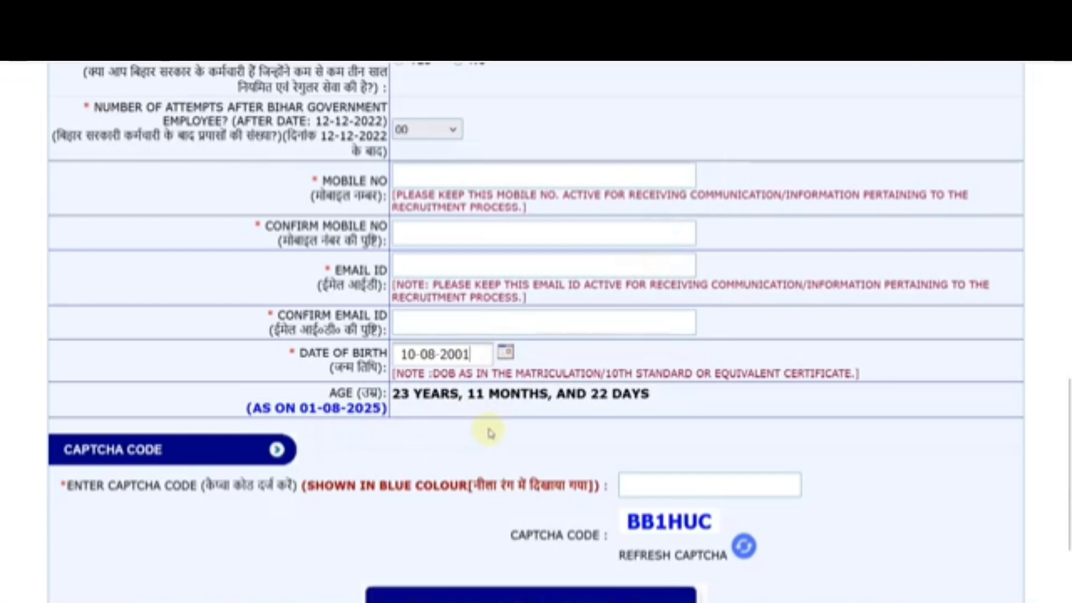
pyautogui.scroll(-2, 491, 433)
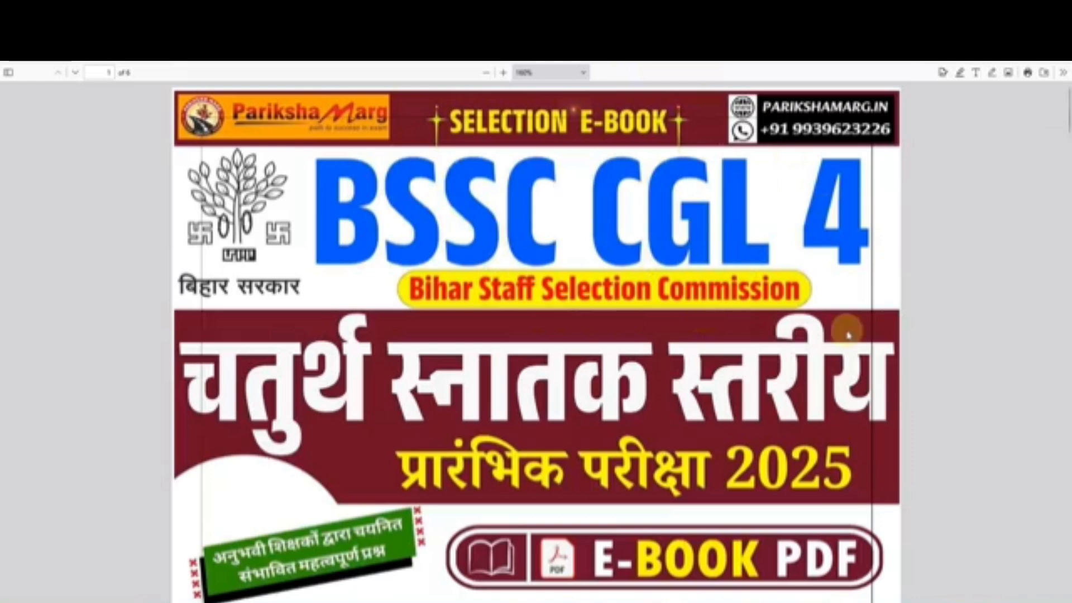
# Step: Scroll through the e-book PDF from its cover and index to the sample question pages
pyautogui.scroll(-8, 848, 334)
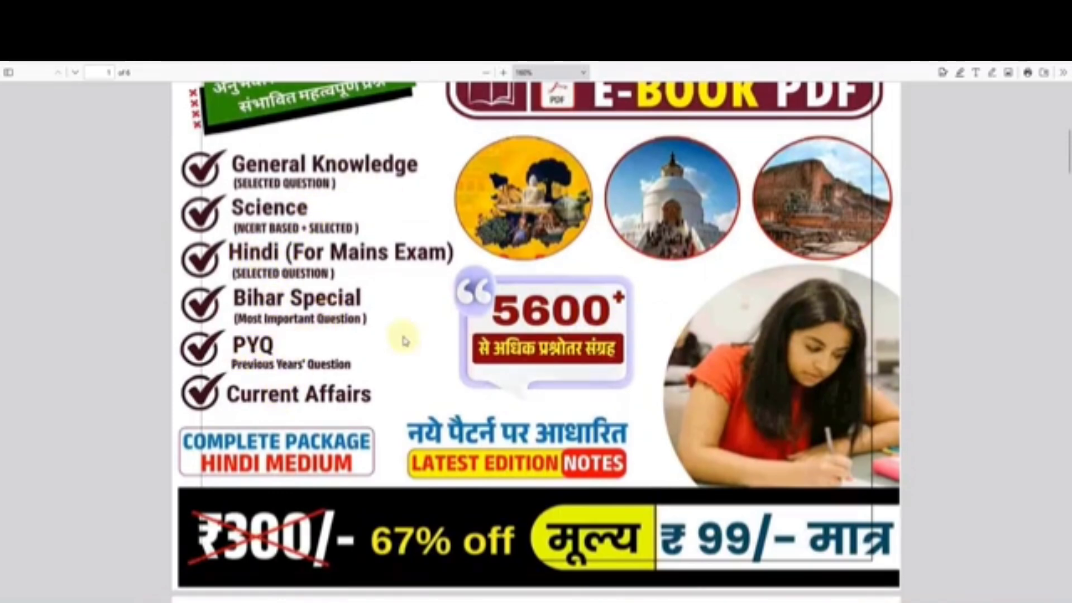
pyautogui.scroll(-2, 405, 341)
pyautogui.scroll(-6, 707, 291)
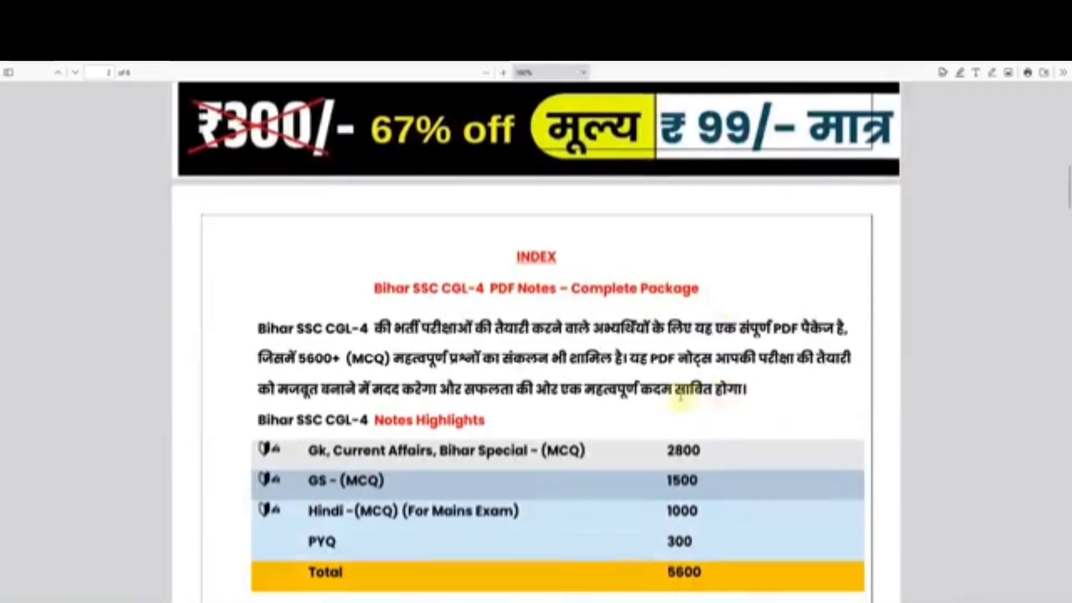
pyautogui.scroll(-10, 623, 330)
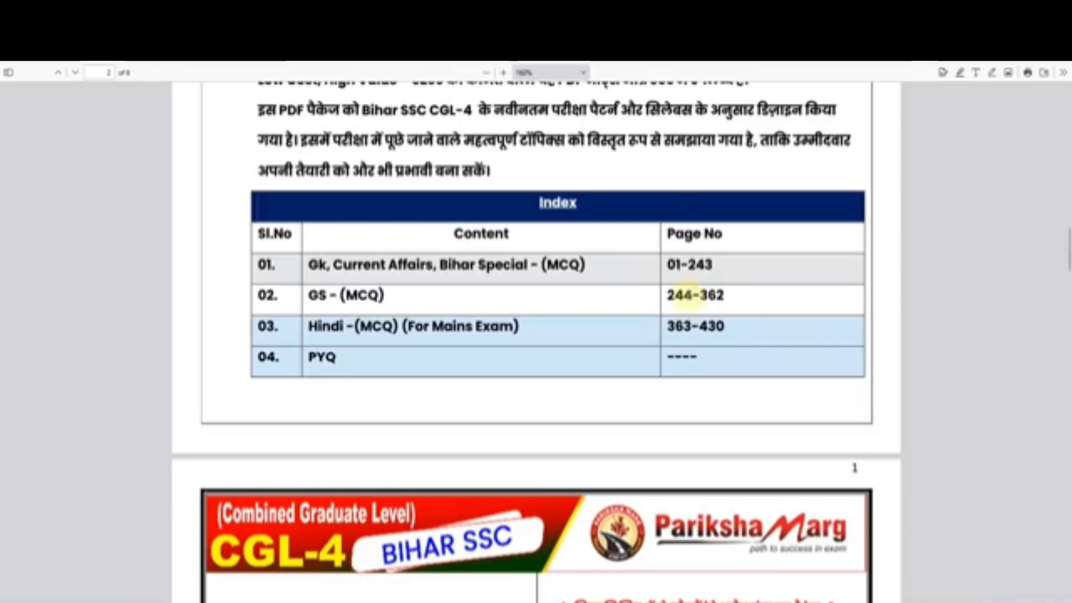
pyautogui.scroll(-4, 721, 371)
pyautogui.scroll(-3, 721, 371)
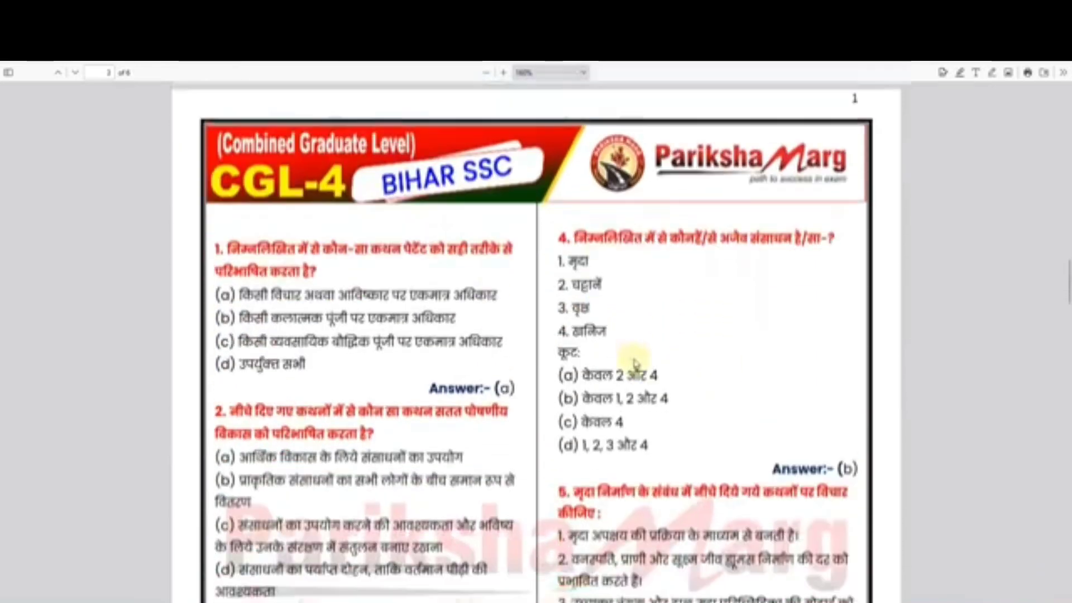
pyautogui.scroll(-17, 647, 332)
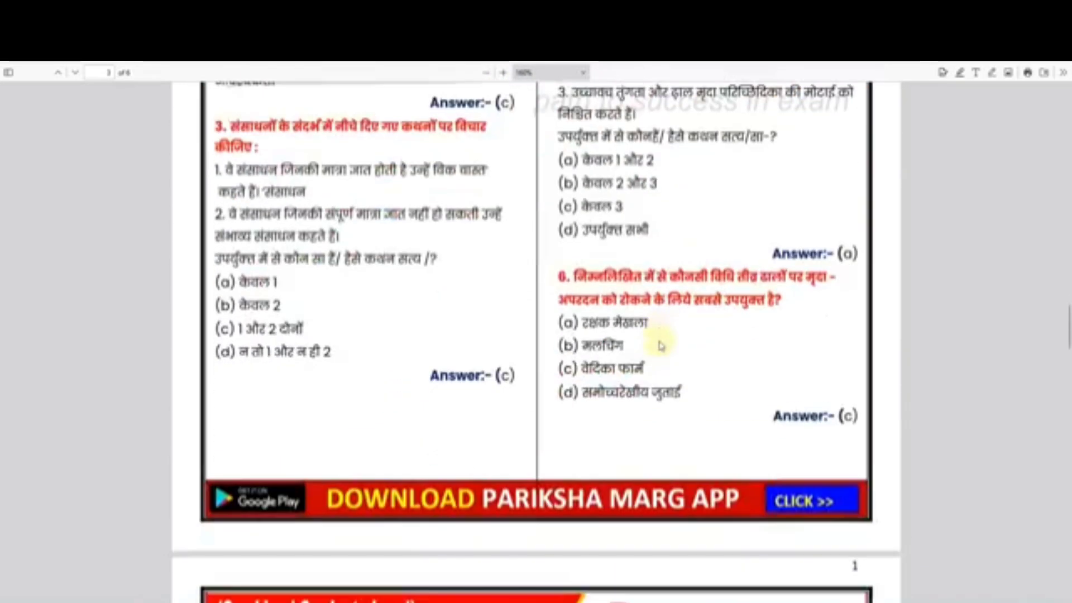
pyautogui.scroll(-10, 659, 334)
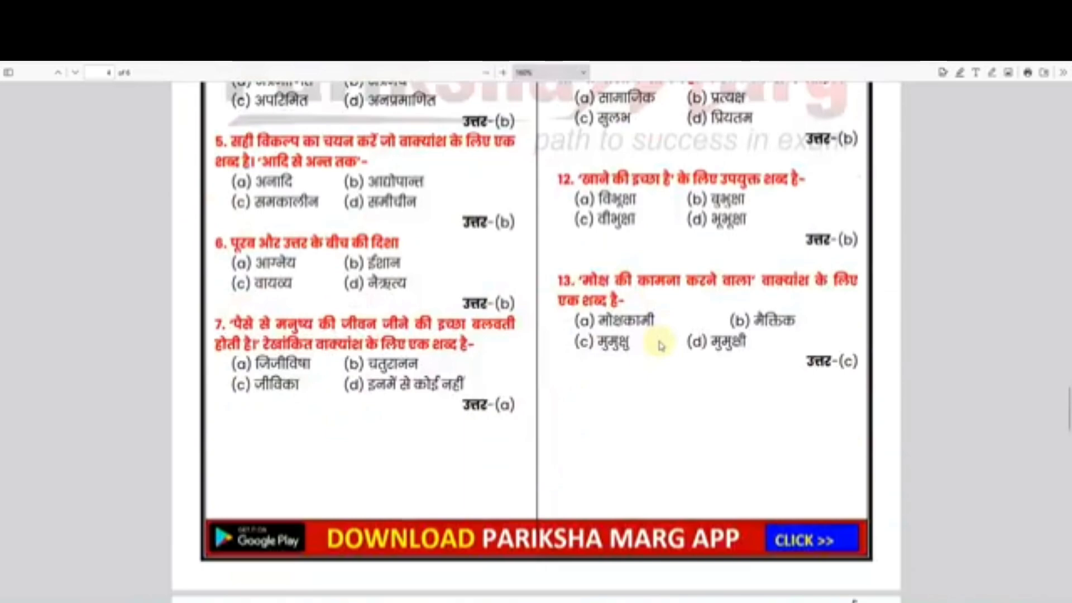
pyautogui.scroll(-7, 658, 331)
pyautogui.scroll(-12, 636, 333)
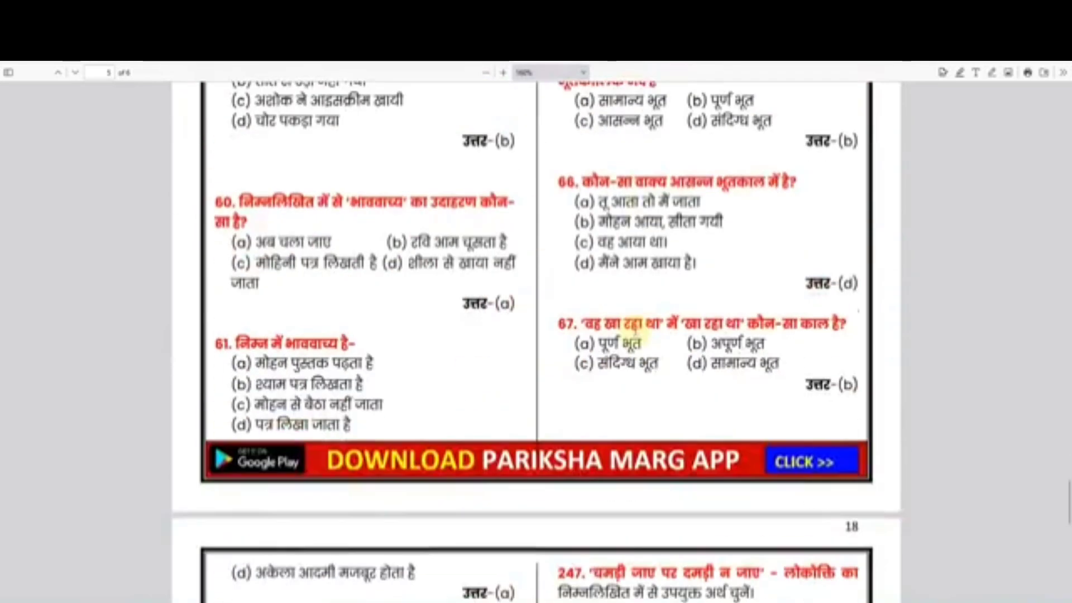
pyautogui.scroll(-4, 633, 332)
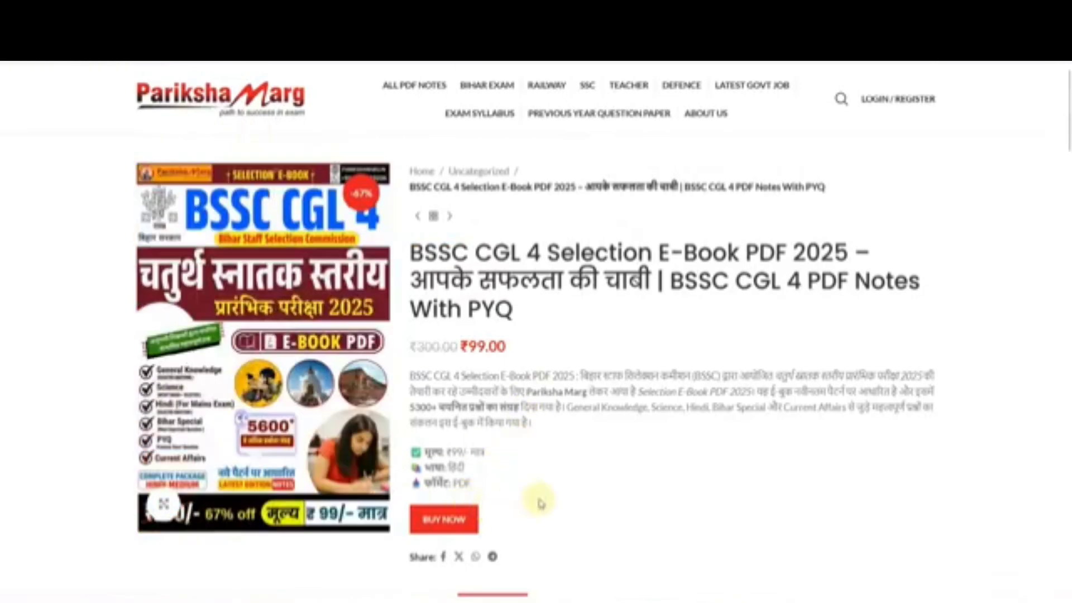
# Step: Scroll the Pariksha Marg product and checkout pages to review the description and billing details
pyautogui.scroll(-10, 439, 371)
pyautogui.scroll(-10, 439, 371)
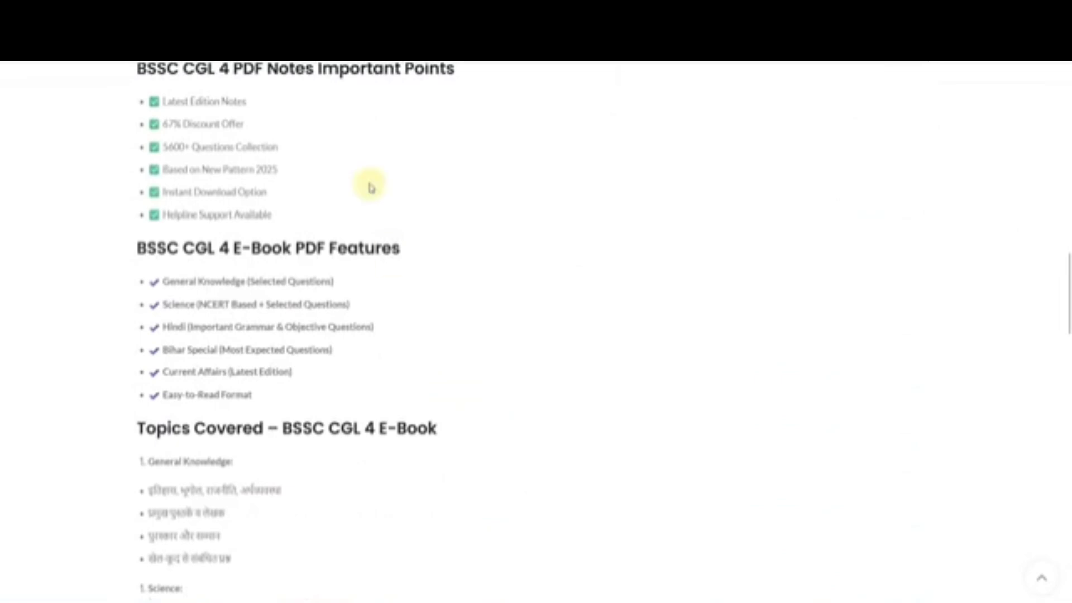
pyautogui.scroll(-15, 438, 328)
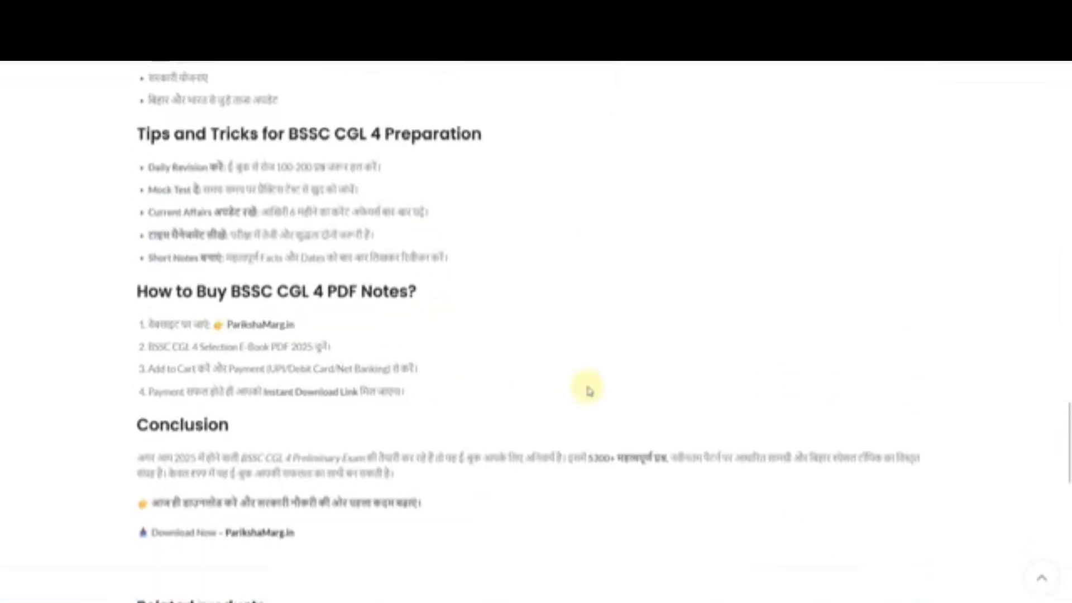
pyautogui.scroll(5, 587, 388)
pyautogui.scroll(20, 588, 388)
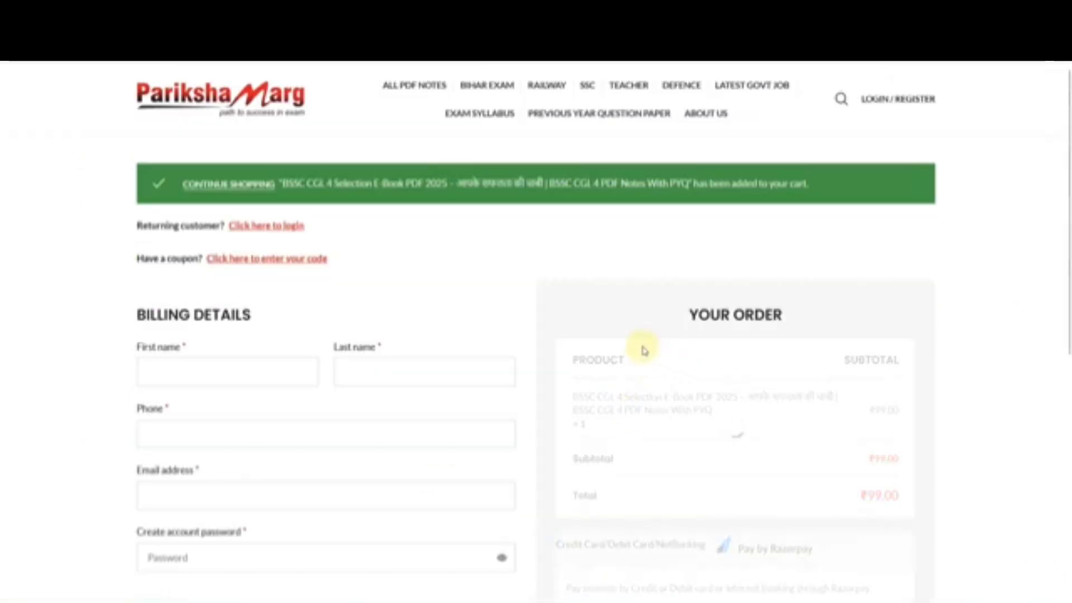
pyautogui.scroll(-5, 749, 448)
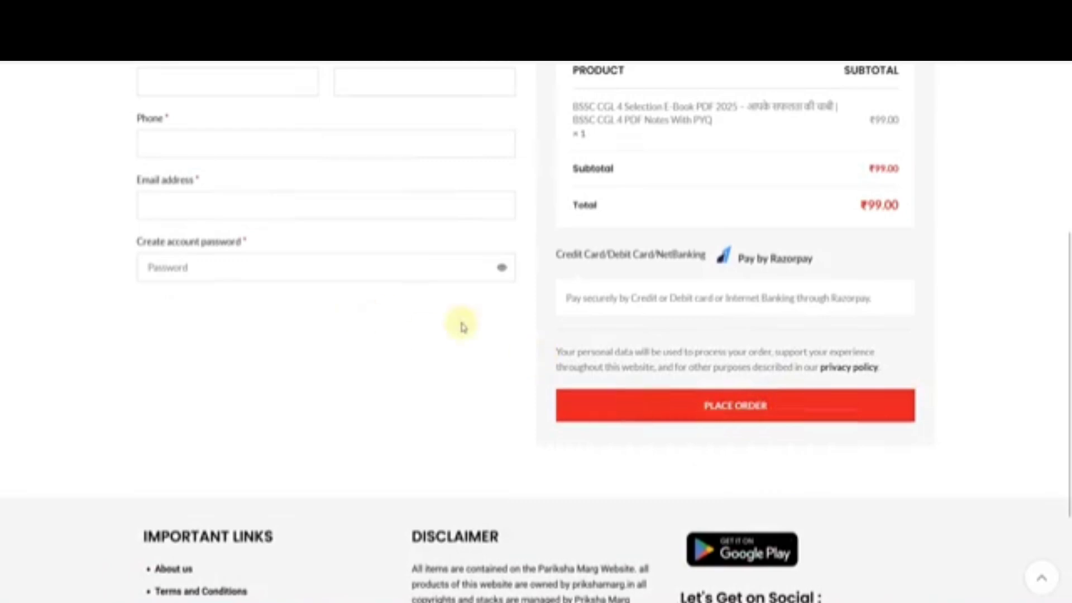
pyautogui.scroll(5, 462, 321)
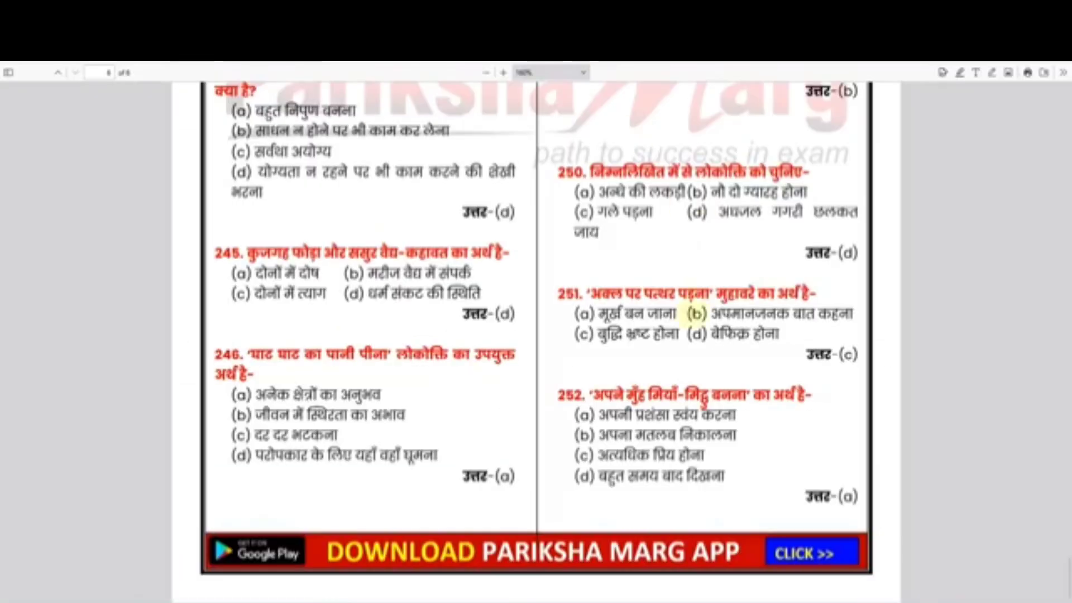
pyautogui.scroll(5, 1064, 528)
pyautogui.moveTo(1064, 528); pyautogui.dragTo(1064, 109)
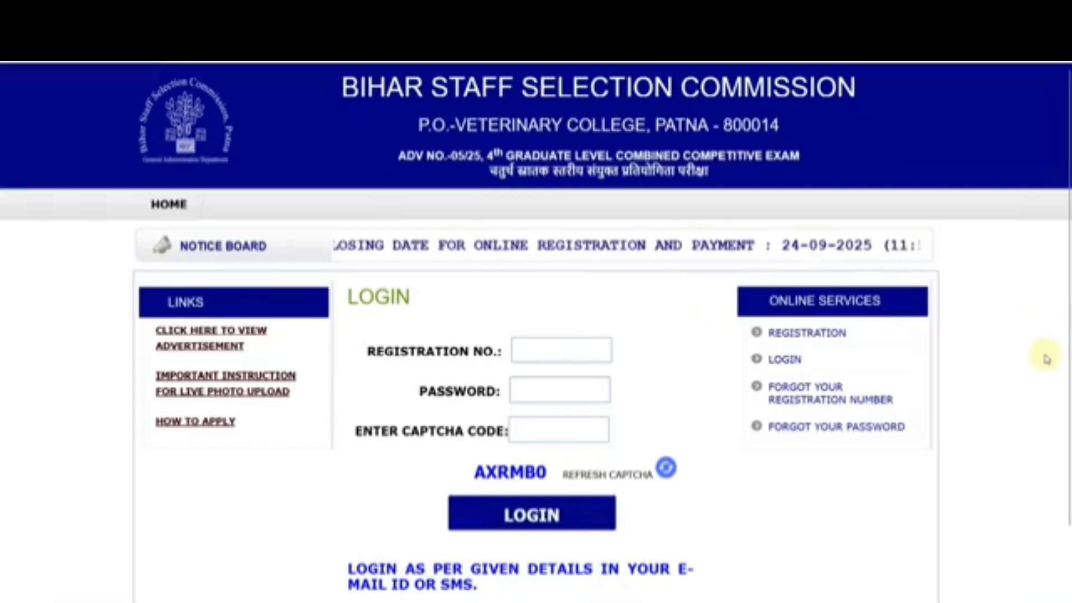
# Step: Enter the father's name on Personal Details and move on to Mother's Name
pyautogui.scroll(-2, 1046, 359)
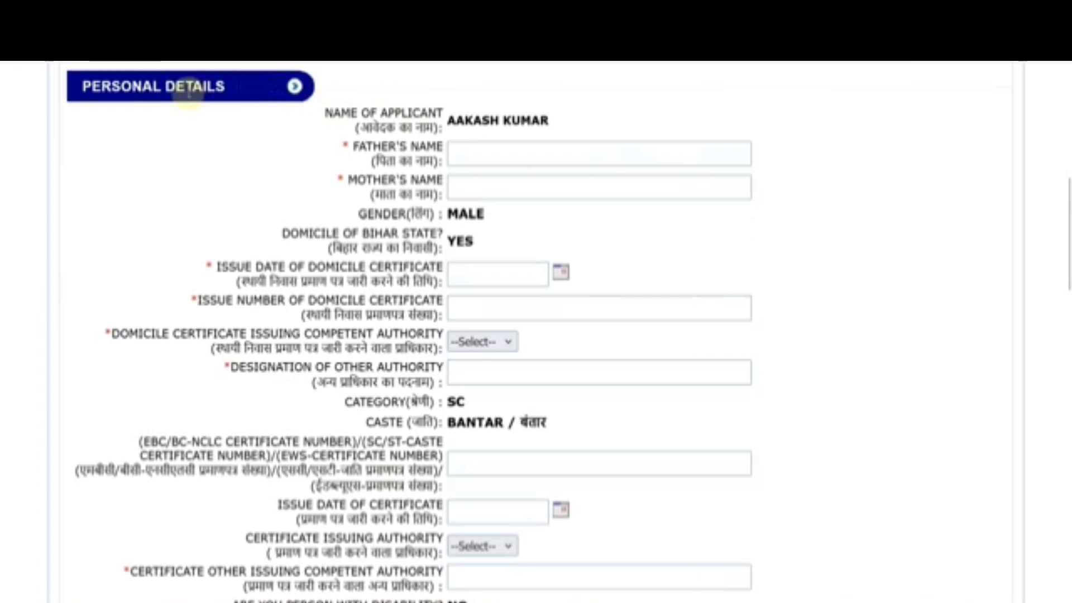
pyautogui.click(463, 155)
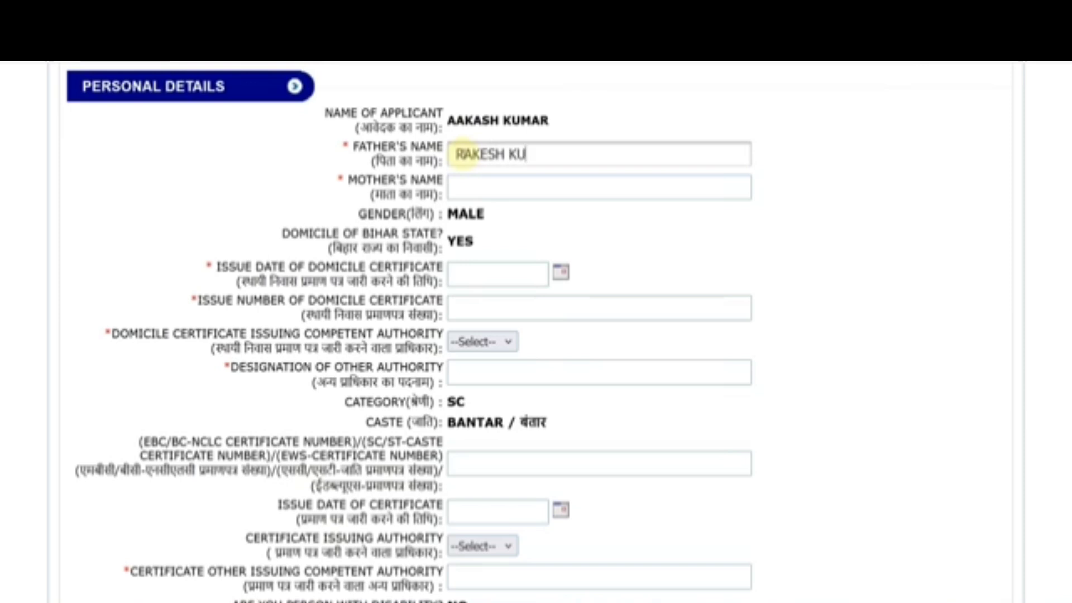
pyautogui.press('Tab')
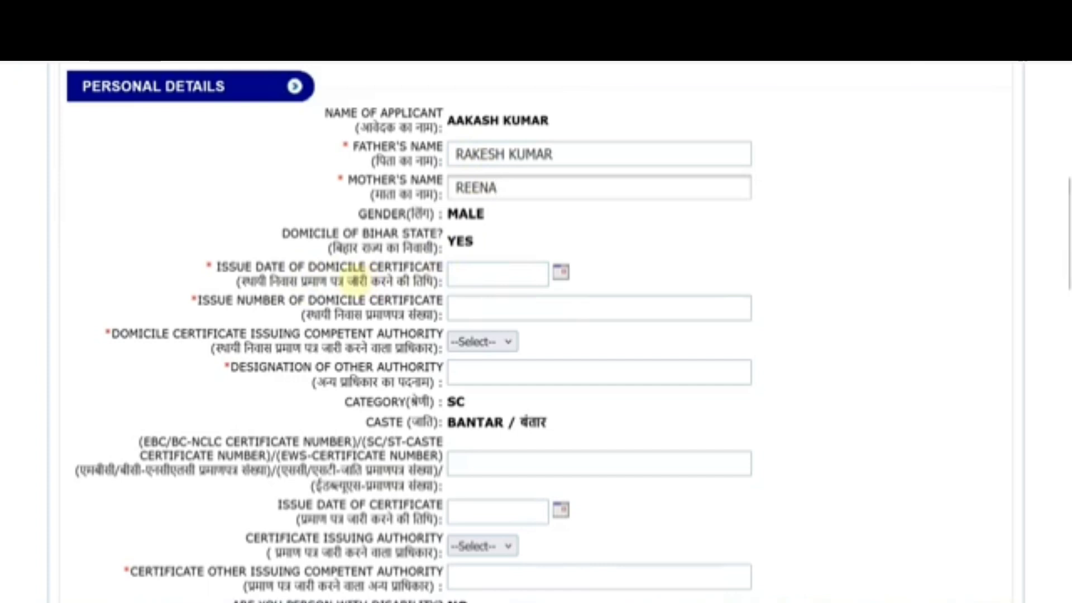
# Step: Set the domicile certificate issue date to 01-08-2024
pyautogui.click(561, 274)
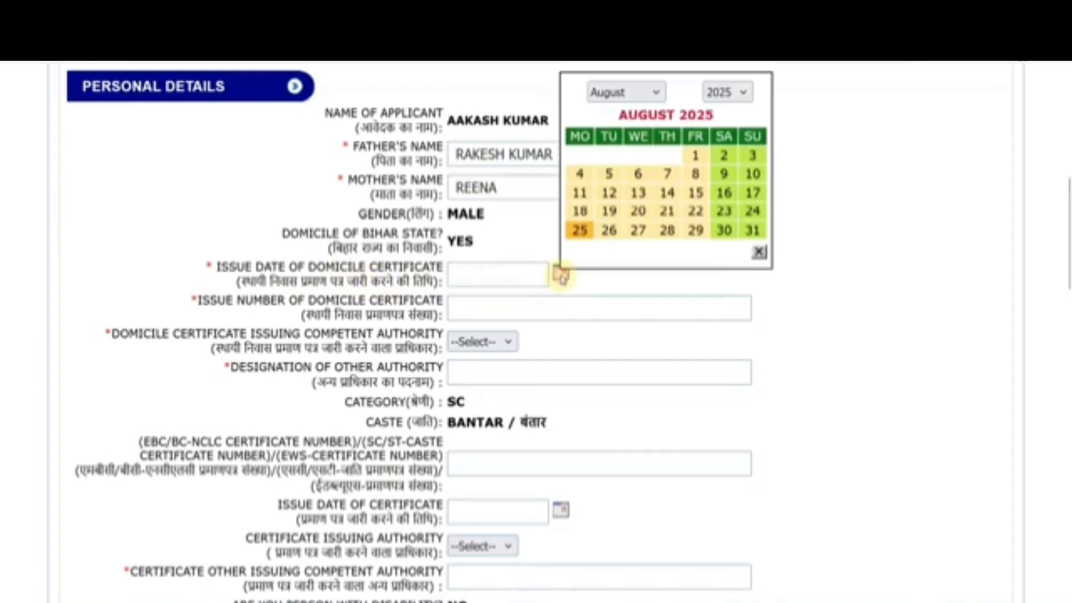
pyautogui.click(741, 91)
pyautogui.scroll(-2, 725, 470)
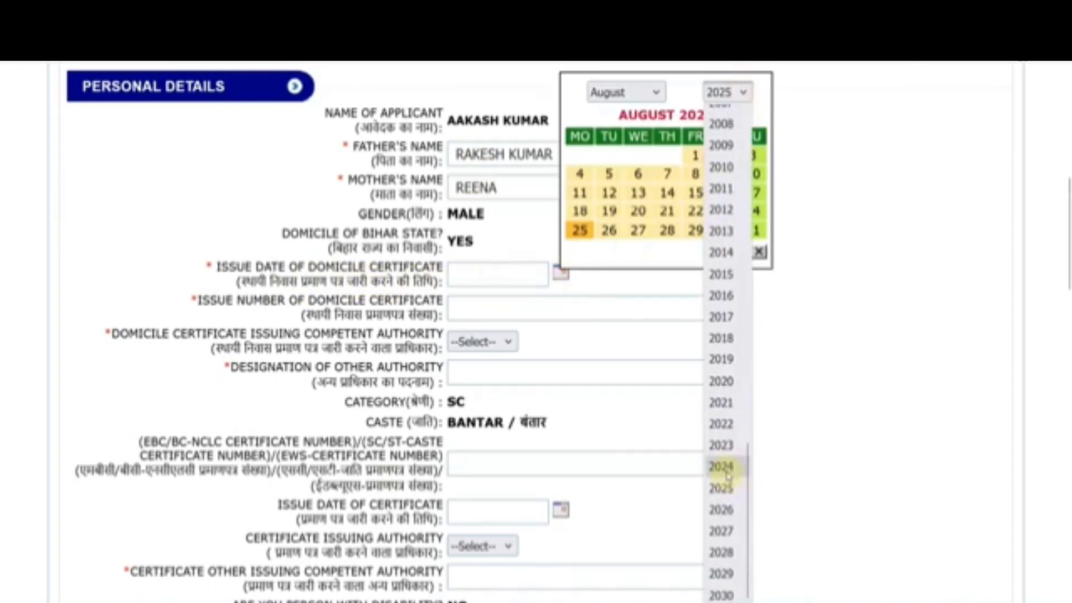
pyautogui.click(721, 467)
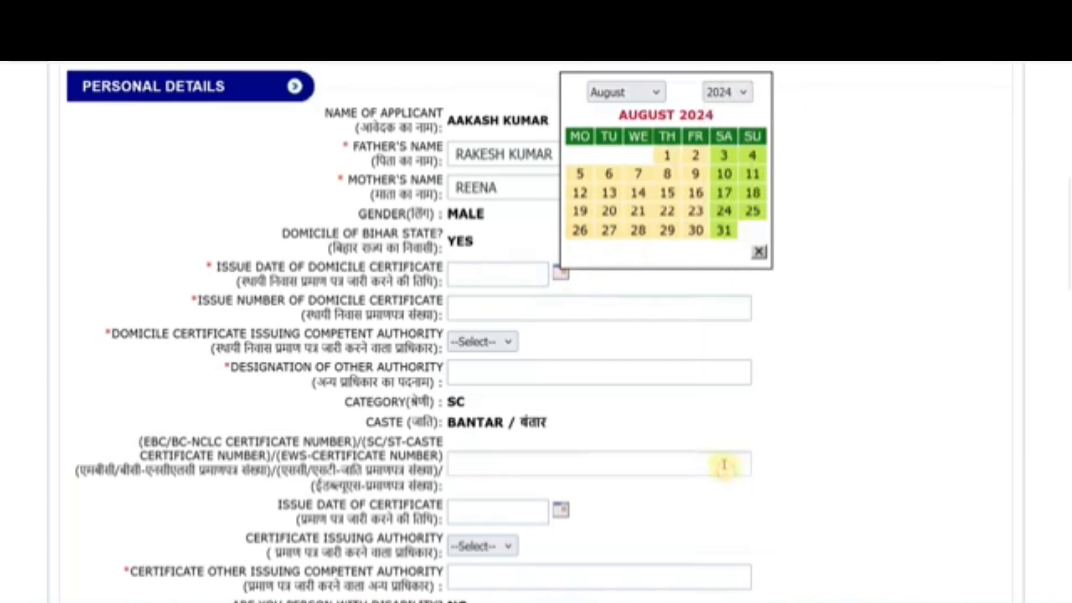
pyautogui.click(667, 156)
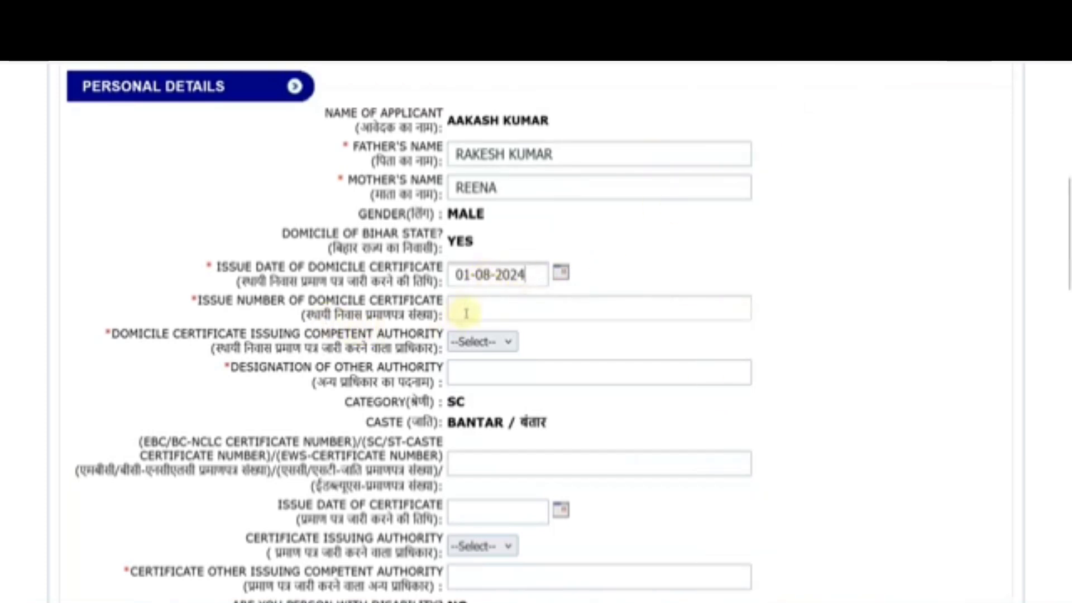
# Step: Choose SDO as the domicile certificate issuing authority, after briefly trying OTHER
pyautogui.click(477, 342)
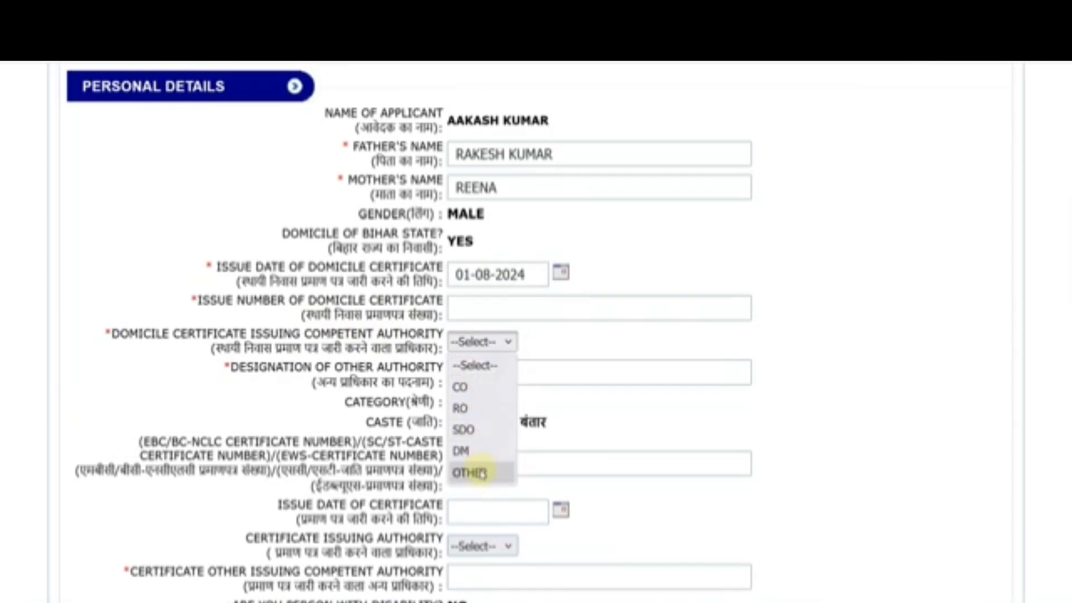
pyautogui.click(479, 472)
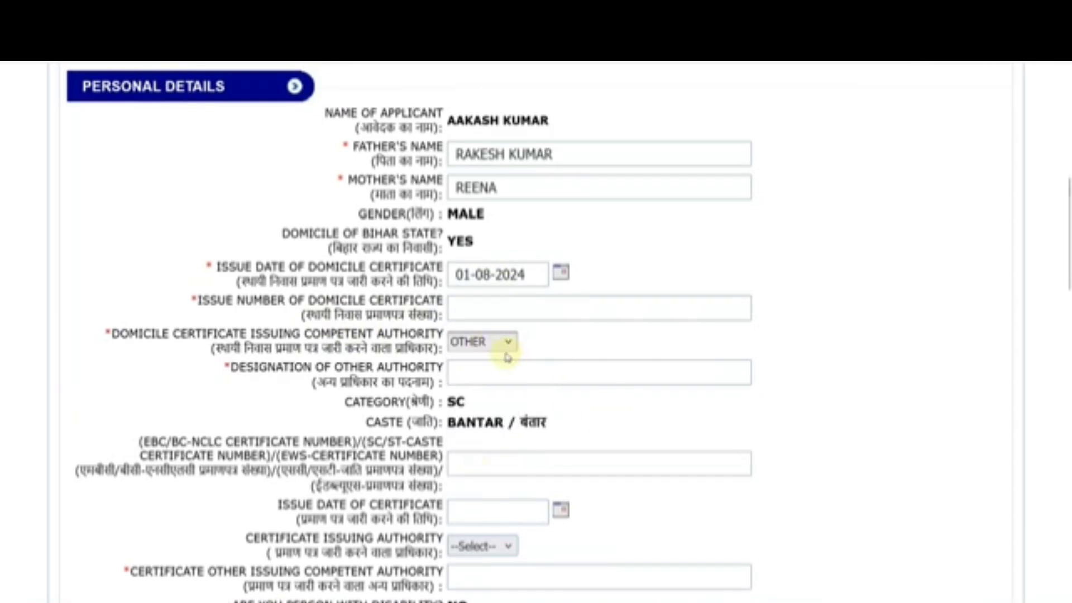
pyautogui.click(474, 373)
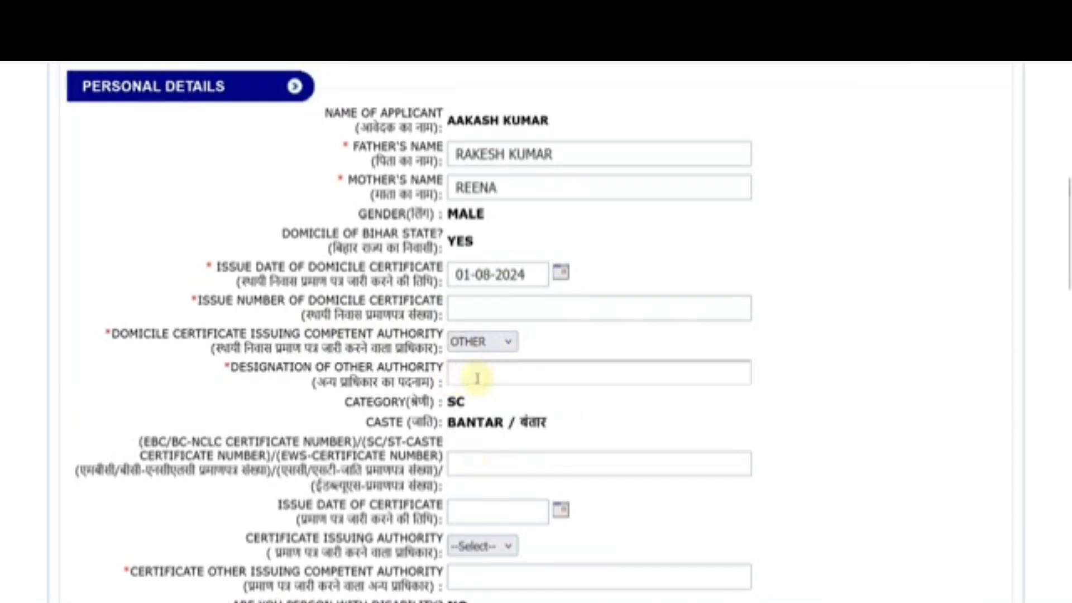
pyautogui.click(480, 348)
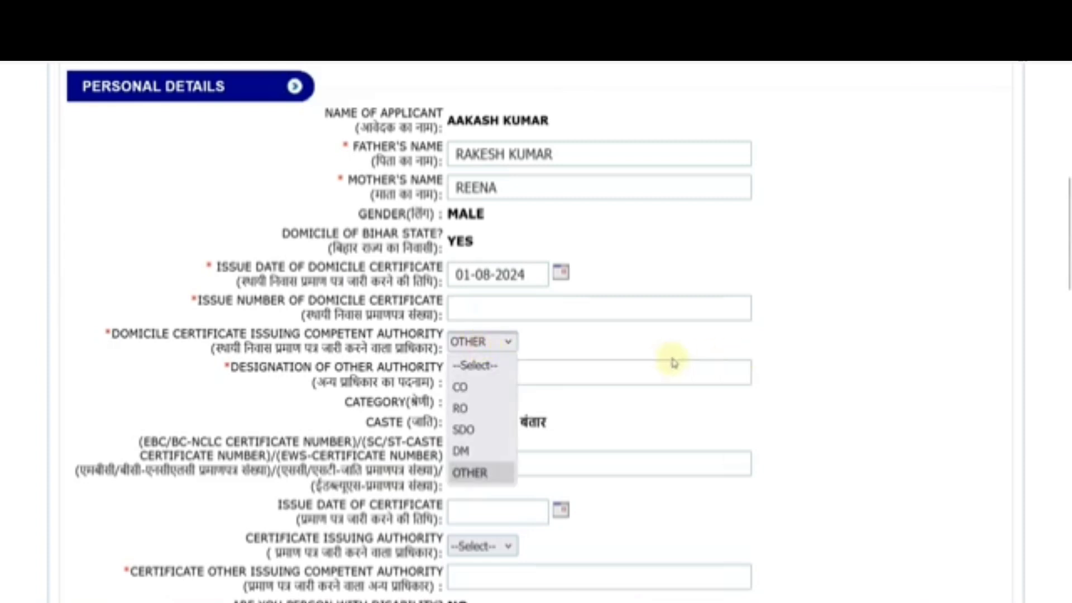
pyautogui.click(485, 430)
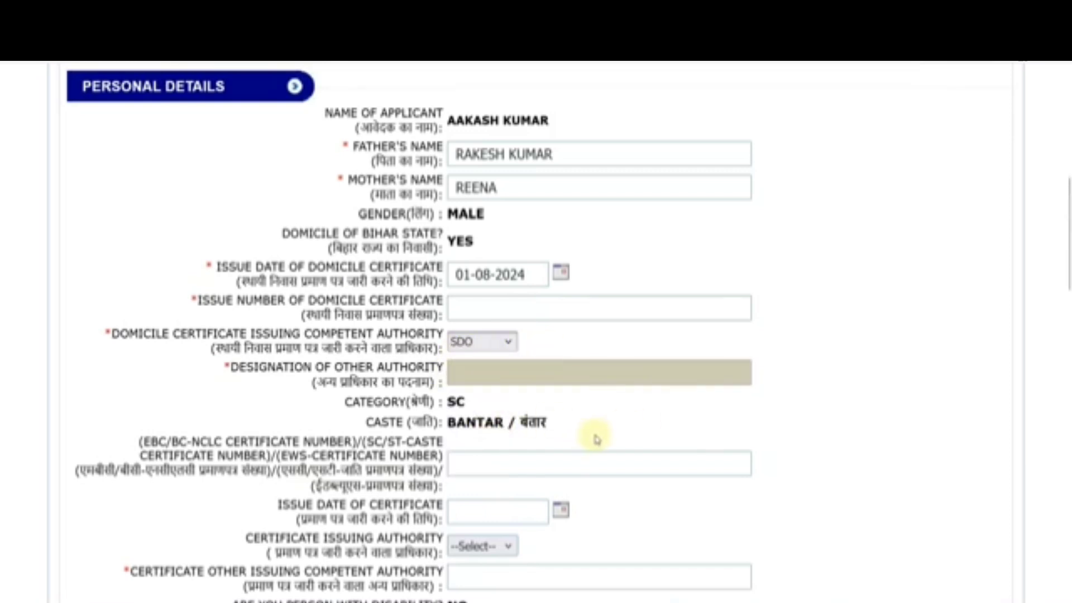
# Step: Look at the caste certificate number, issue date and authority fields, leaving them unset
pyautogui.click(479, 461)
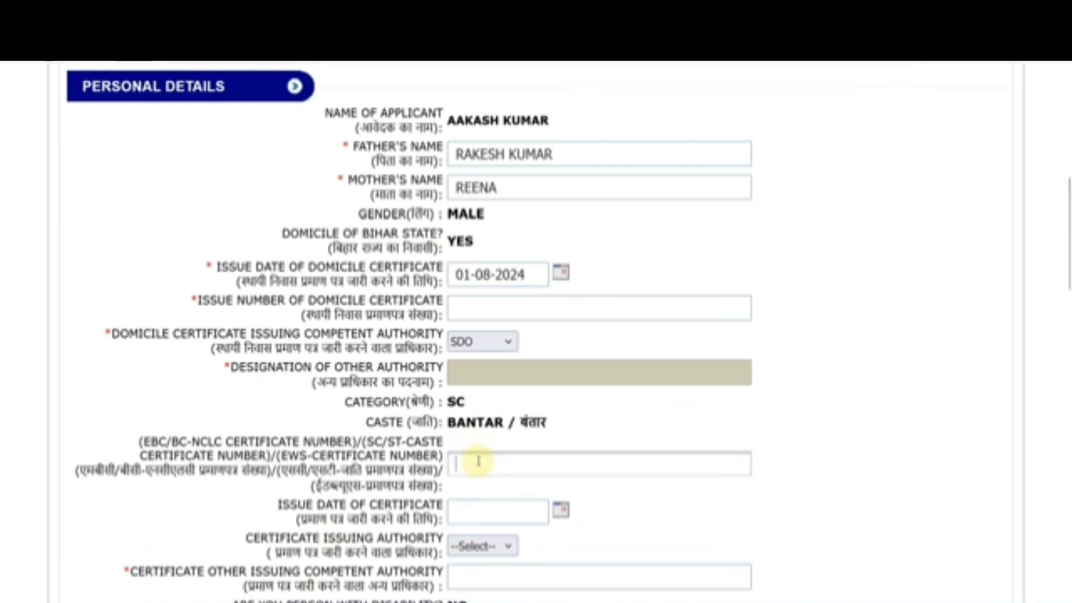
pyautogui.click(561, 508)
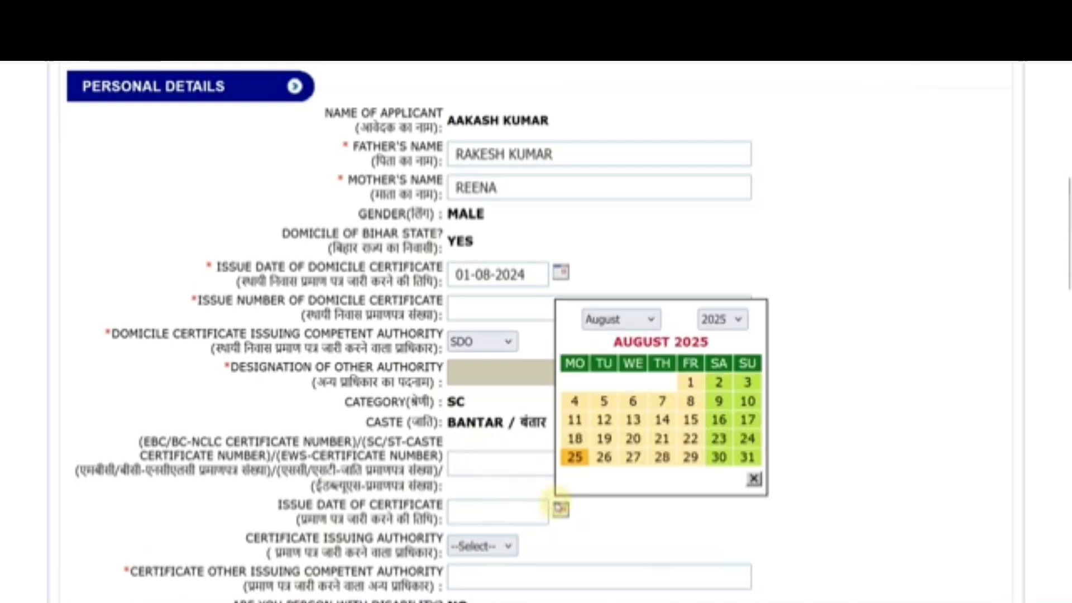
pyautogui.click(500, 546)
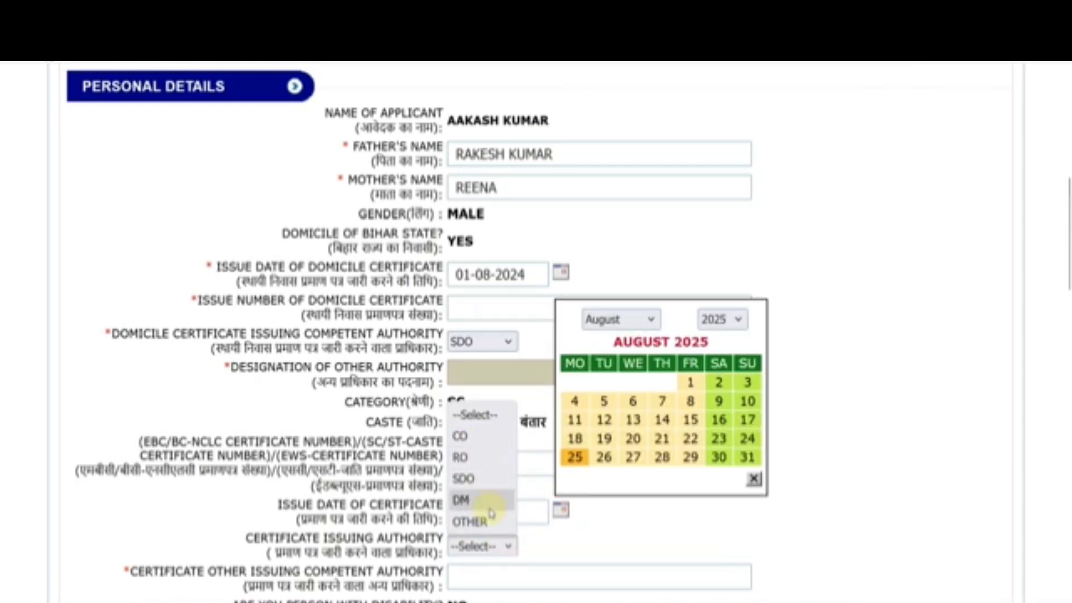
pyautogui.click(867, 446)
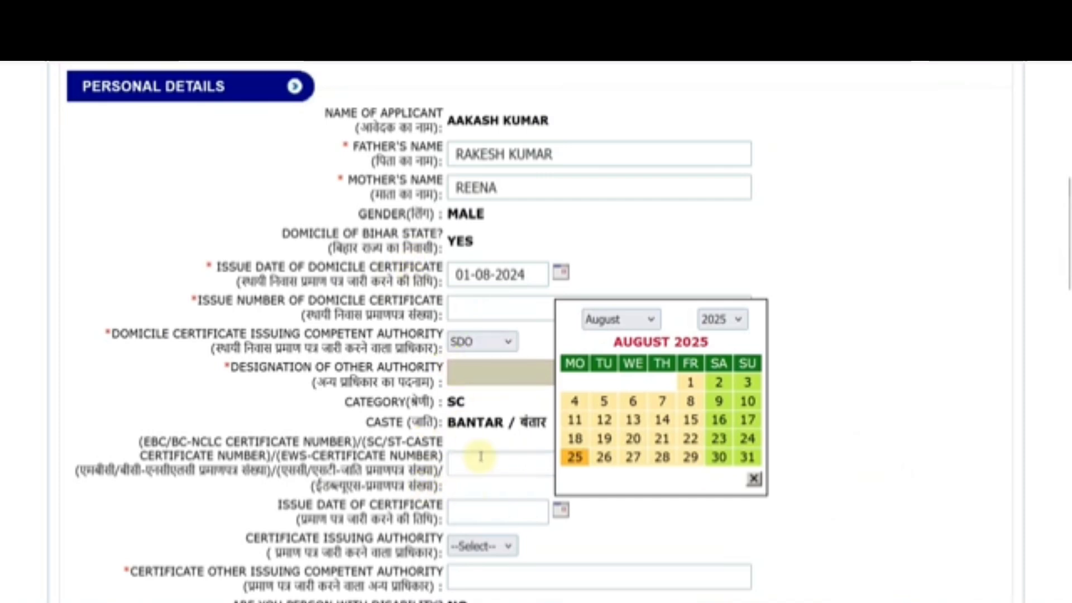
pyautogui.scroll(-10, 882, 193)
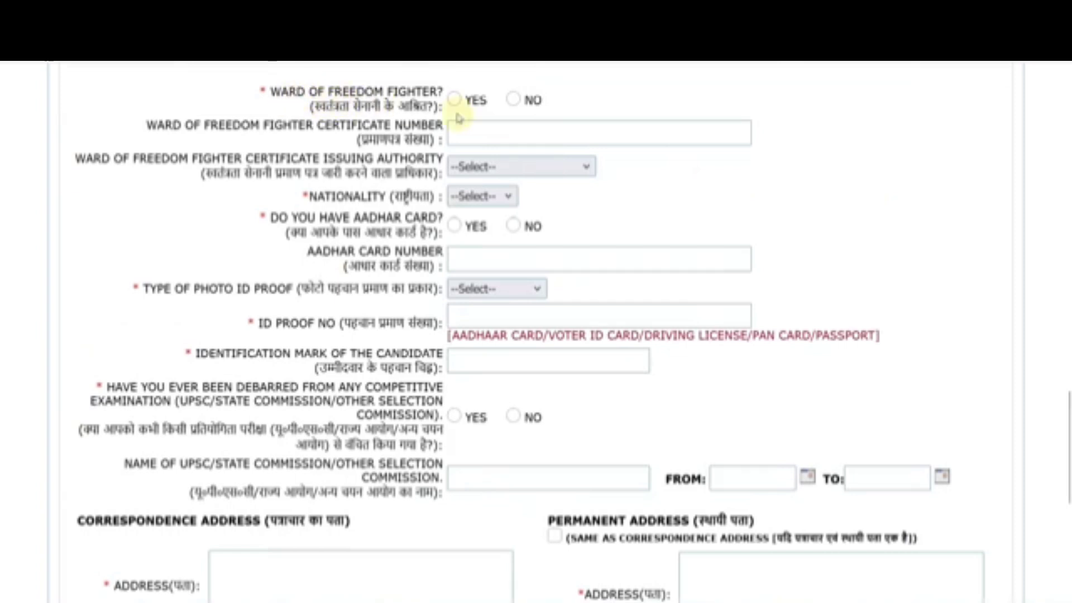
# Step: Answer No to freedom-fighter ward, set nationality to INDIAN, and answer Yes to Aadhar
pyautogui.click(512, 100)
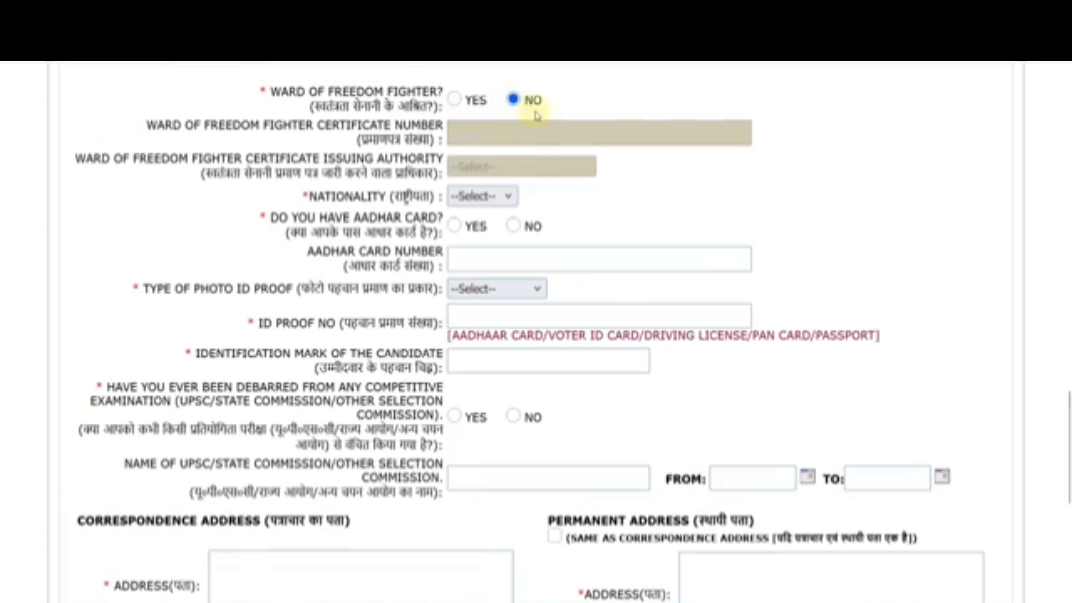
pyautogui.click(483, 197)
pyautogui.click(479, 239)
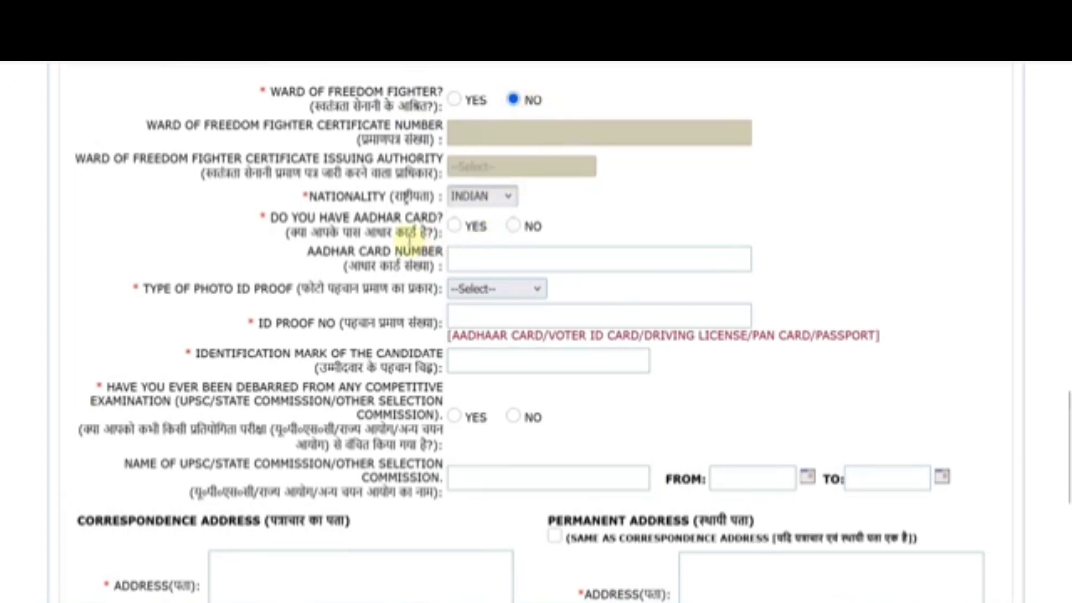
pyautogui.click(455, 226)
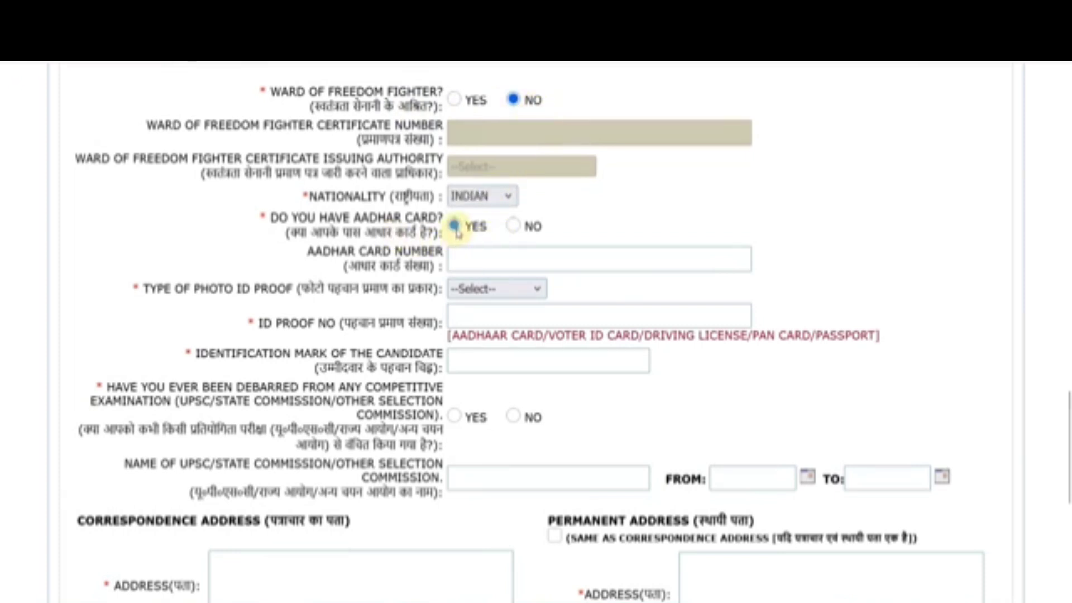
# Step: Choose Aadhaar Card as ID proof, enter identification mark NO MARK, and answer No to debarment
pyautogui.click(474, 292)
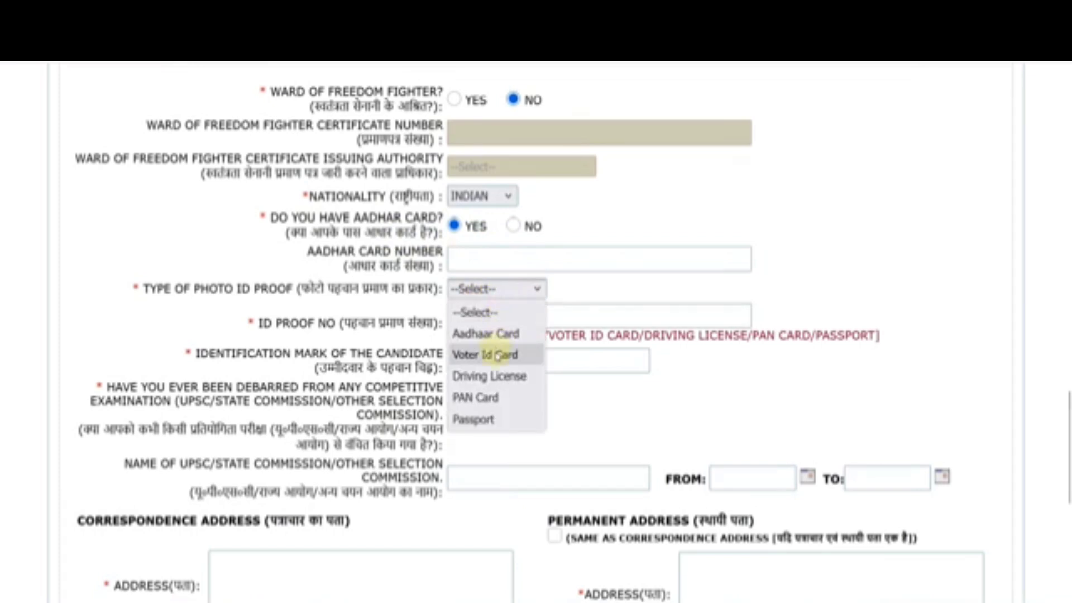
pyautogui.click(482, 334)
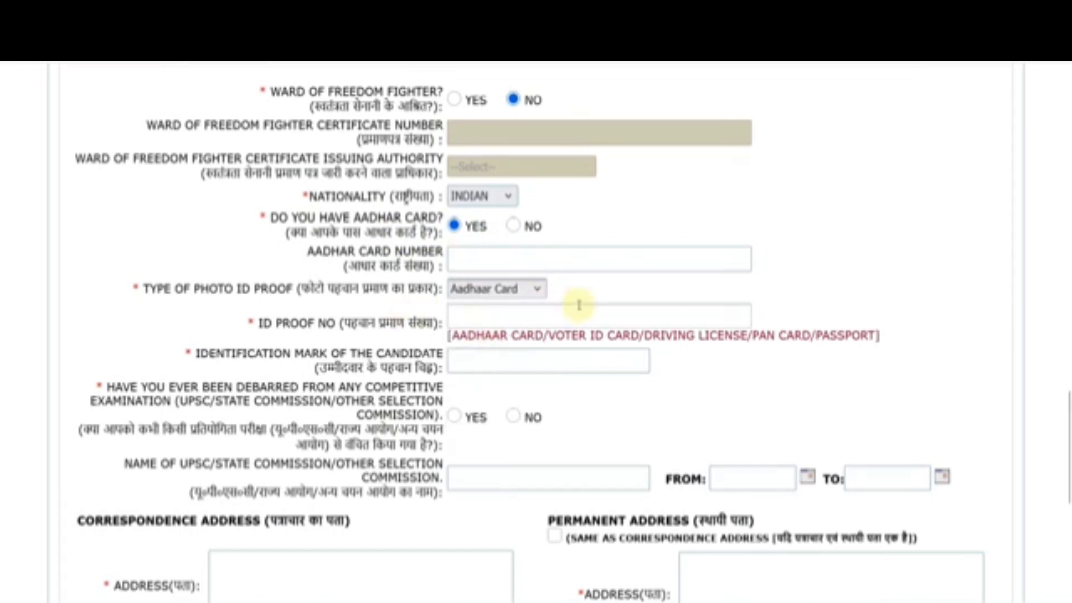
pyautogui.click(497, 317)
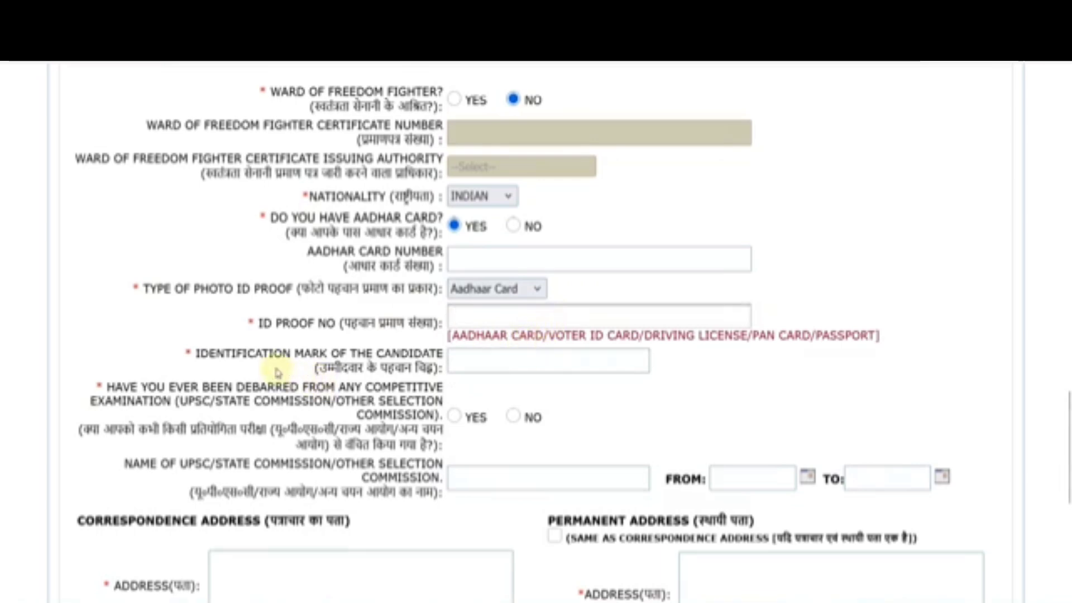
pyautogui.click(471, 366)
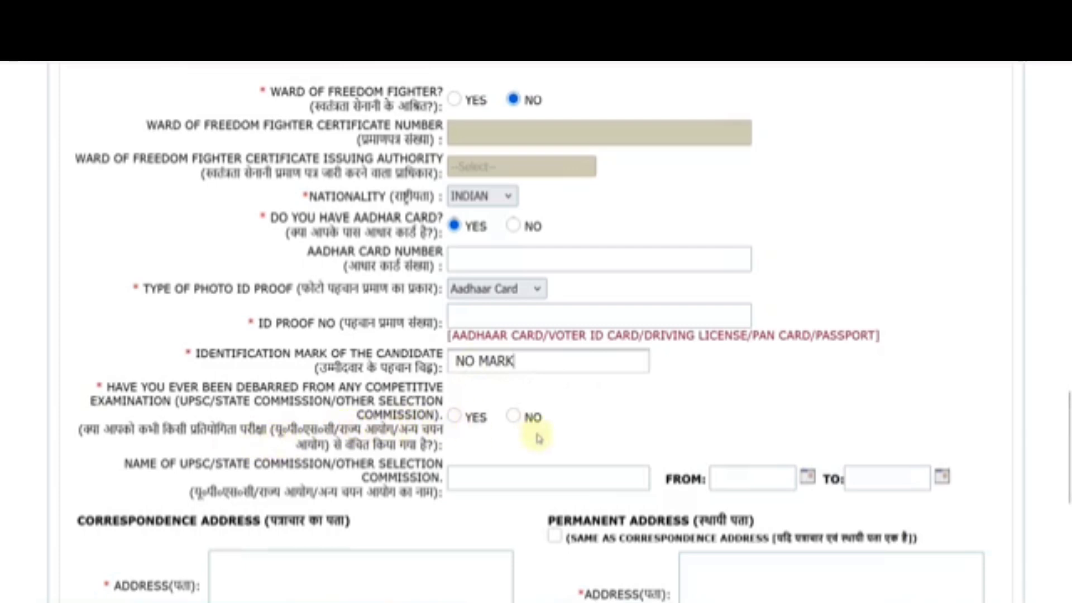
pyautogui.click(513, 417)
# Step: Go through the empty correspondence address fields and State list, then scroll down to SUBMIT
pyautogui.scroll(-5, 491, 447)
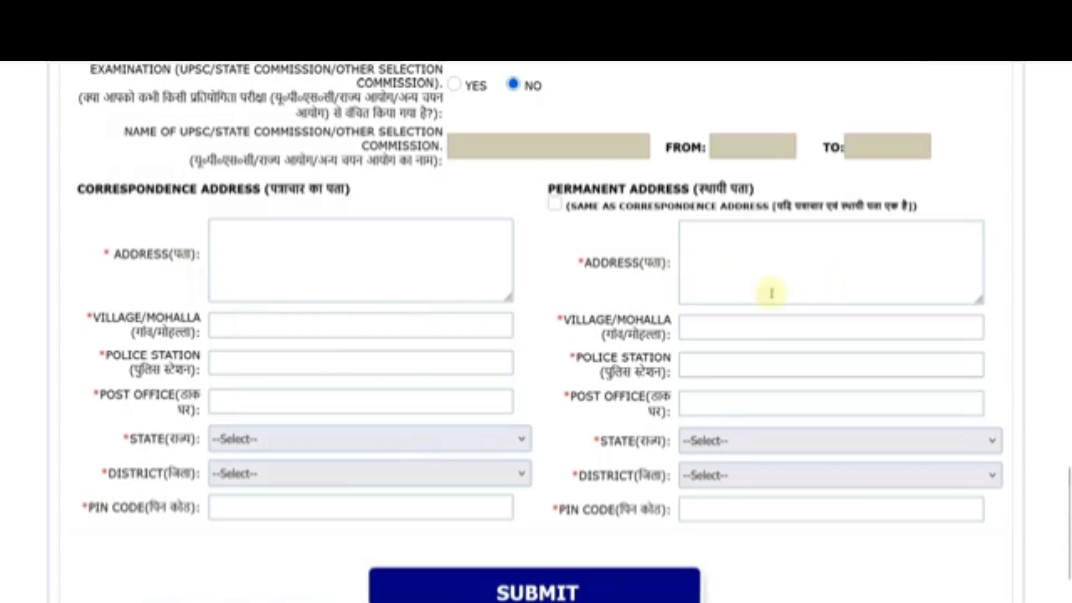
pyautogui.click(321, 261)
pyautogui.click(252, 322)
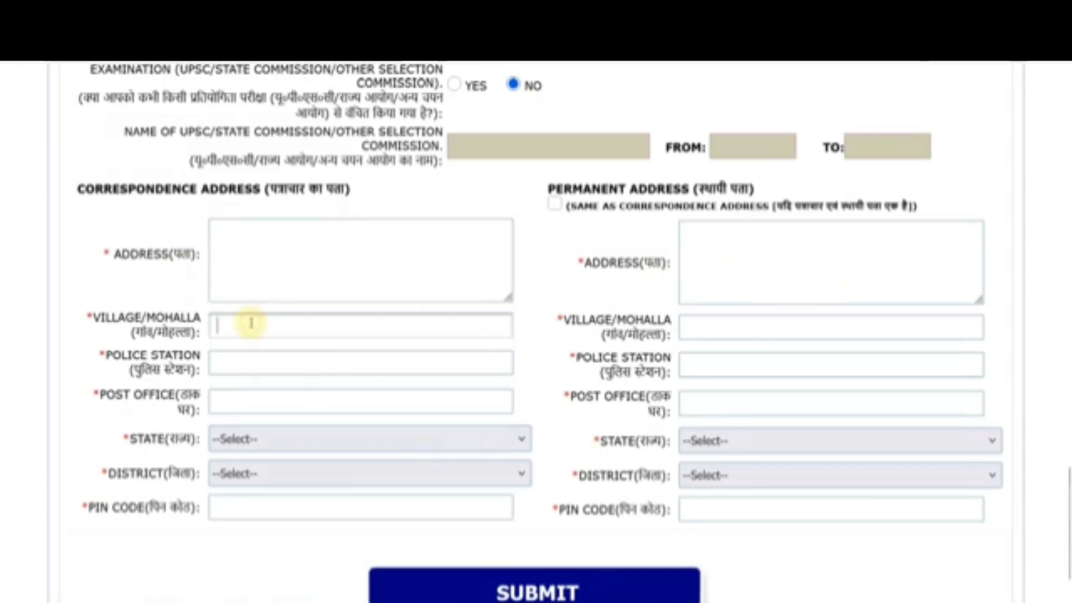
pyautogui.click(251, 363)
pyautogui.click(253, 401)
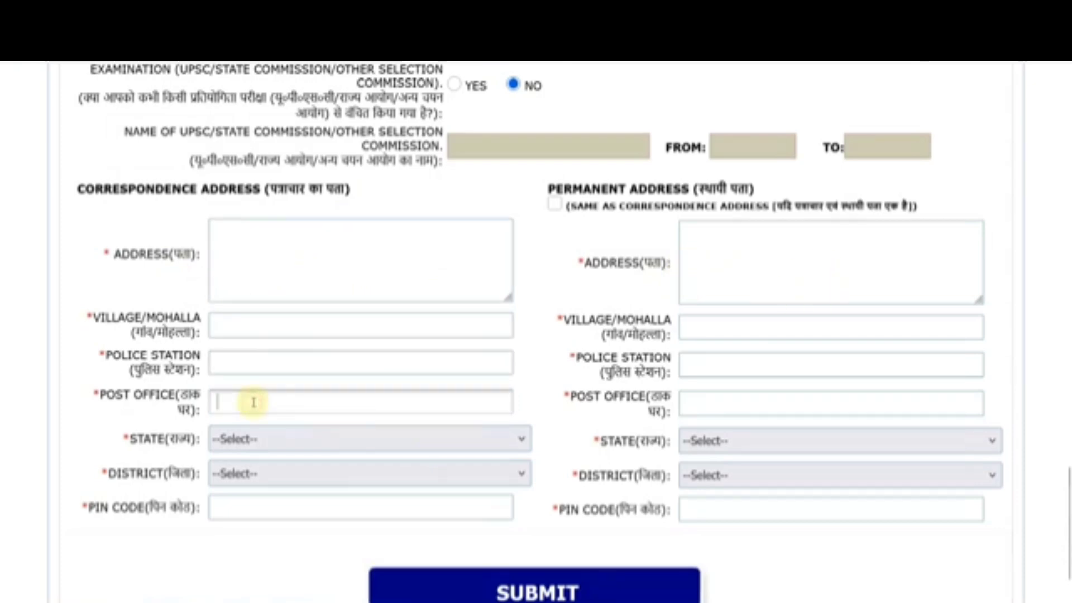
pyautogui.click(256, 440)
pyautogui.click(254, 473)
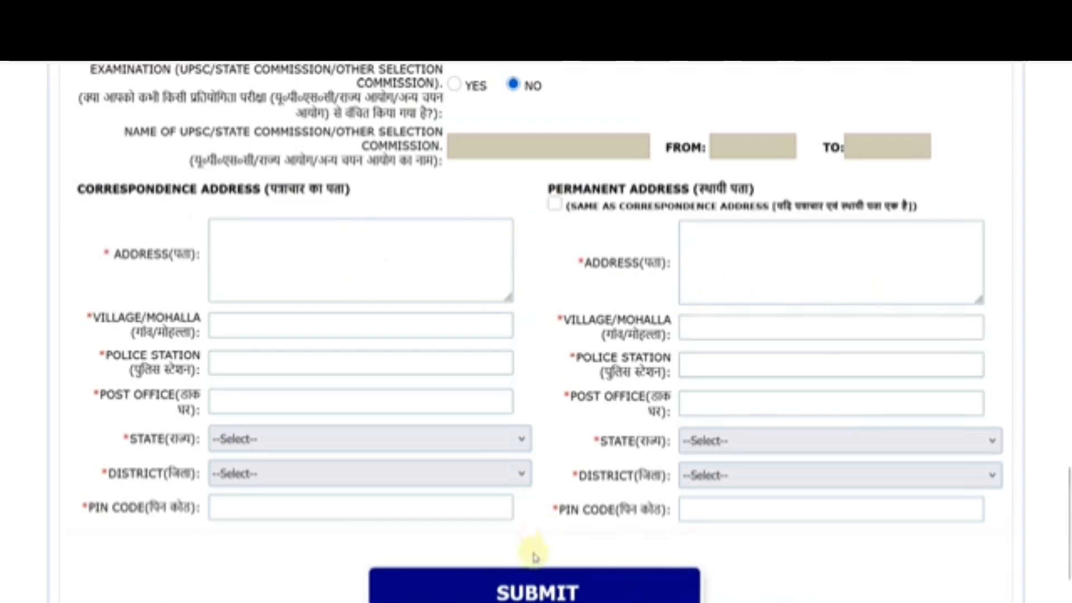
pyautogui.scroll(-2, 574, 558)
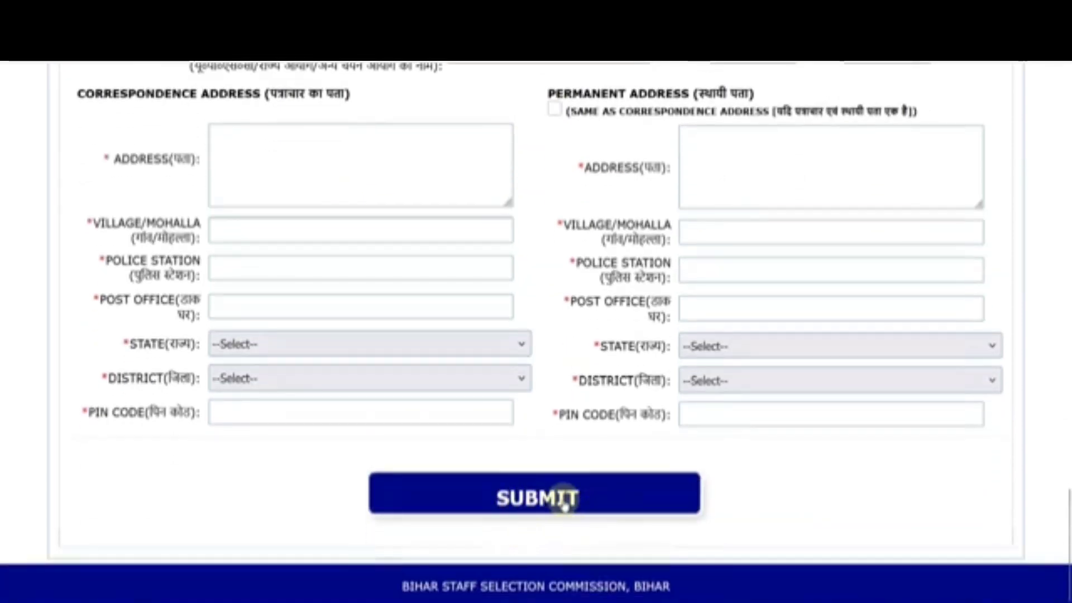
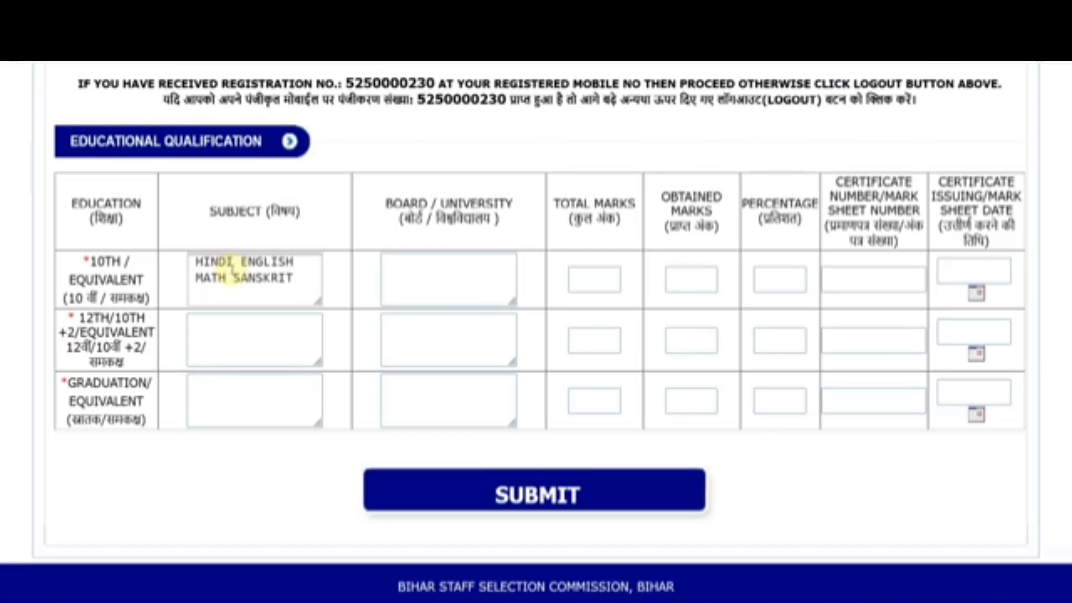
# Step: Enter the 12th subjects as HINDI ENGLISH SANSKRIT GEOGRAPHY HISTORY
pyautogui.click(225, 329)
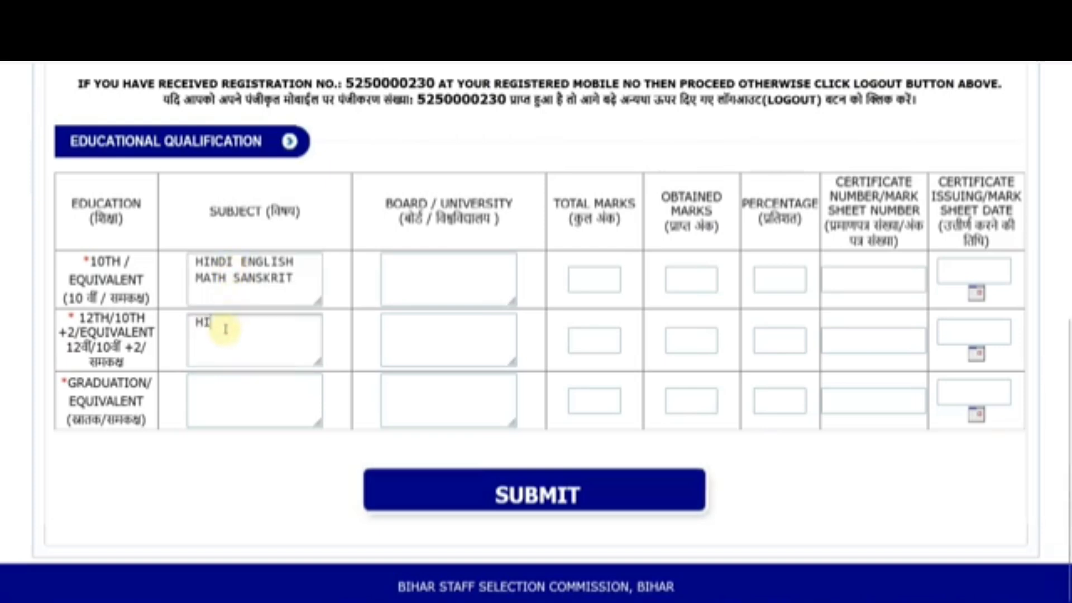
pyautogui.write('HINDI')
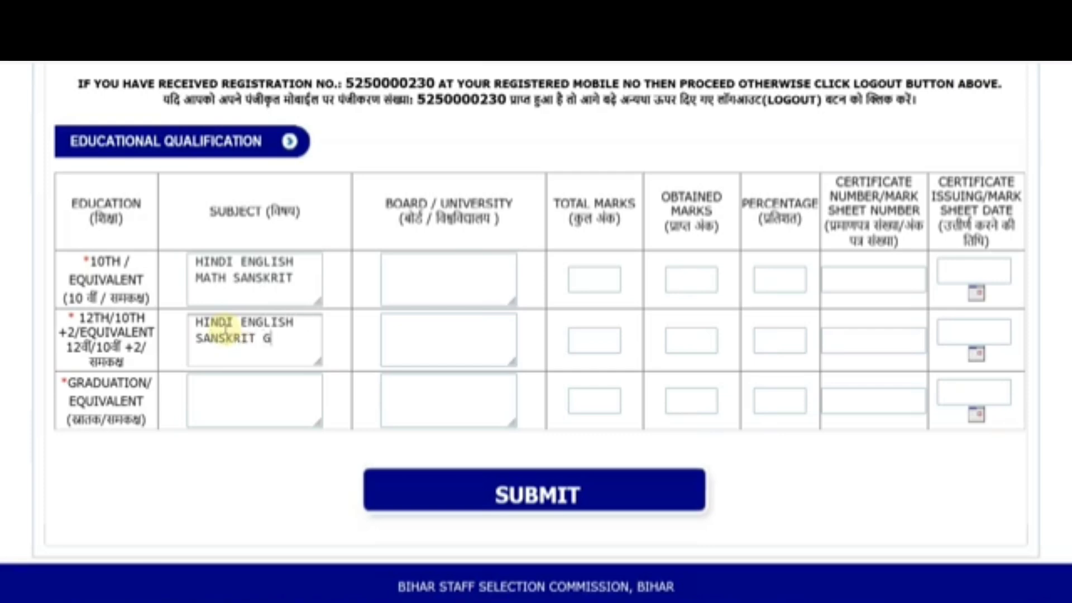
pyautogui.write('ENGLISH SANSKRIT GEOGRAPHY')
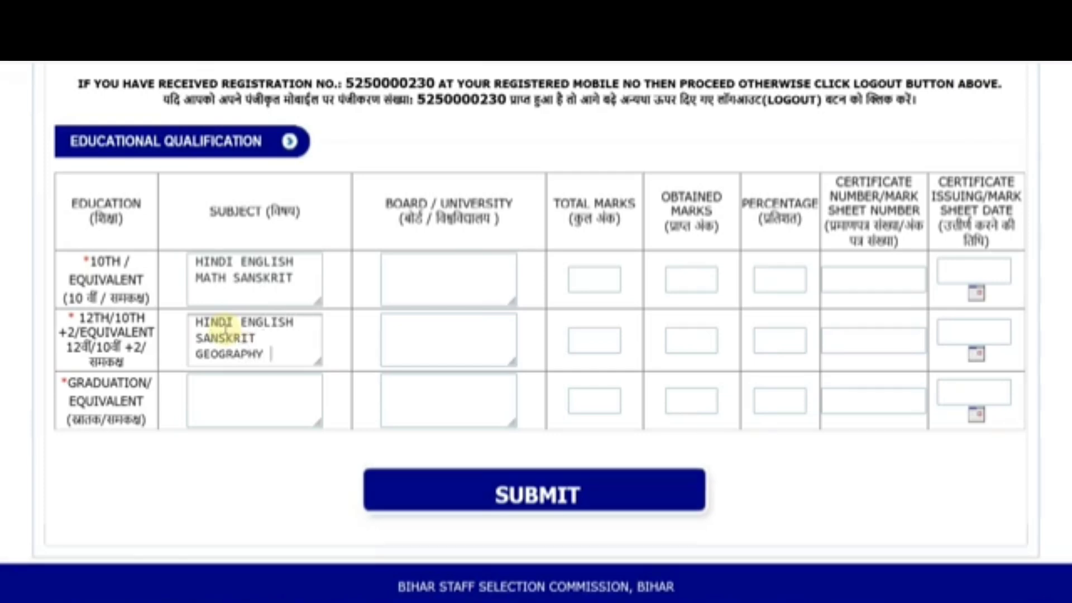
pyautogui.write(' HISTORY')
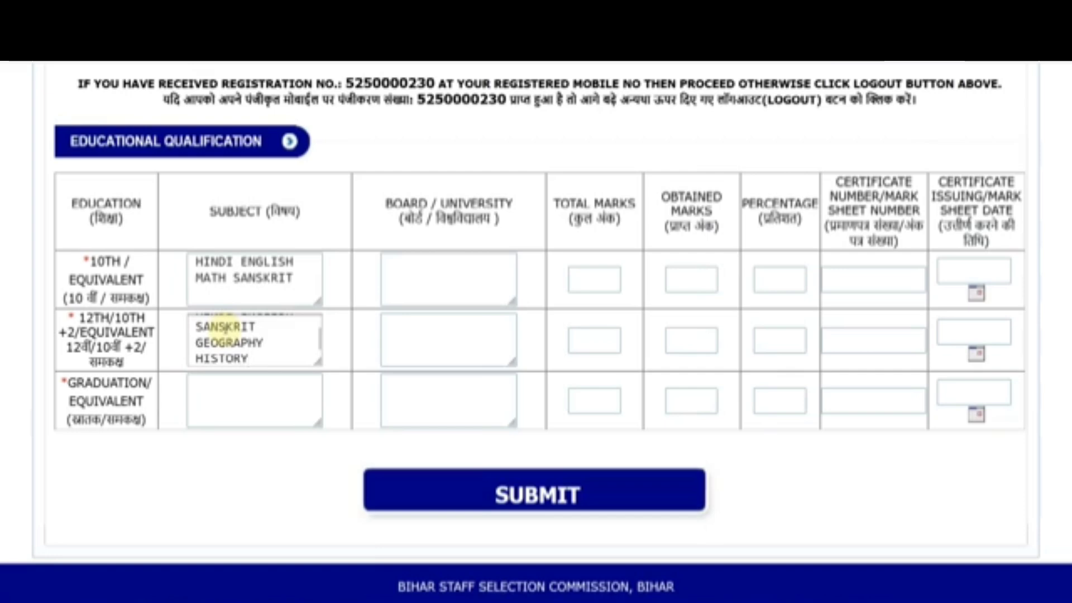
# Step: Enter the graduation subjects as GEOGRAPHY SANSKRIT HISTORY, correcting the GEOIGRAPHY typo
pyautogui.click(224, 384)
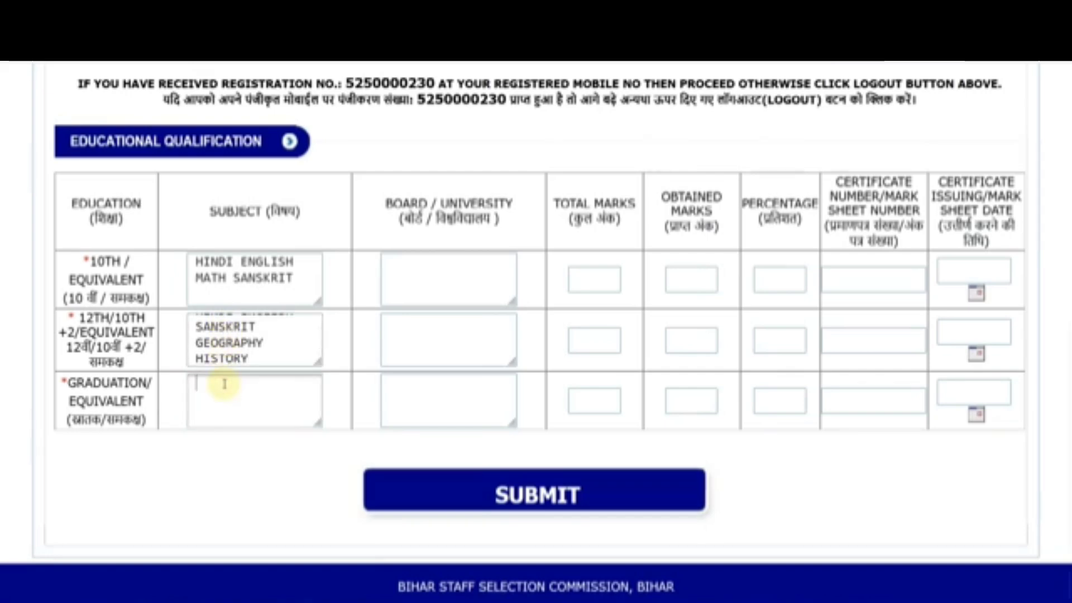
pyautogui.write('GEOIGRAPH')
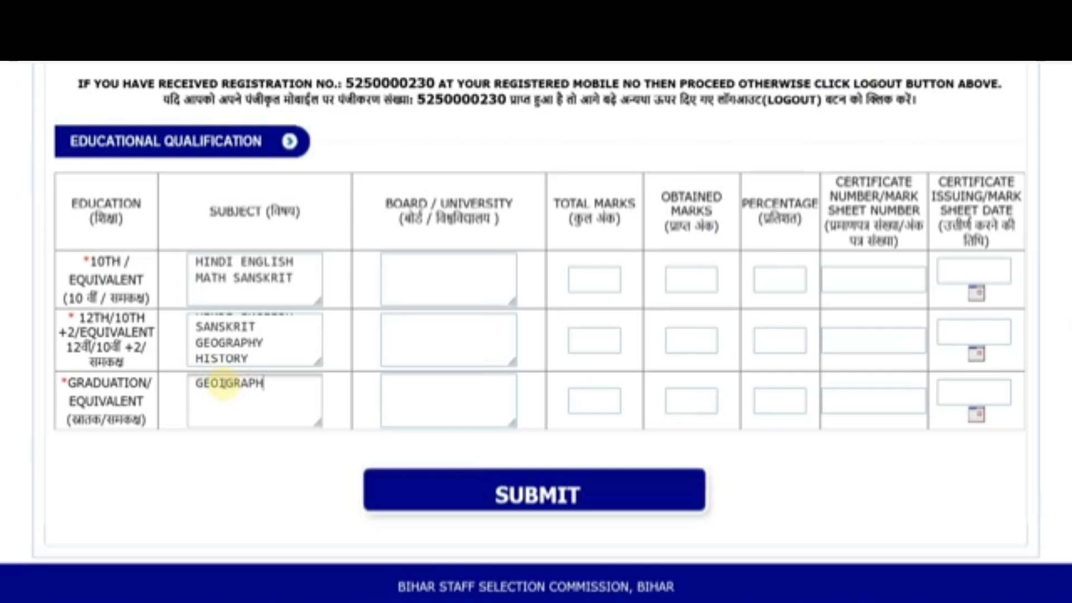
pyautogui.write('Y SANSKRI')
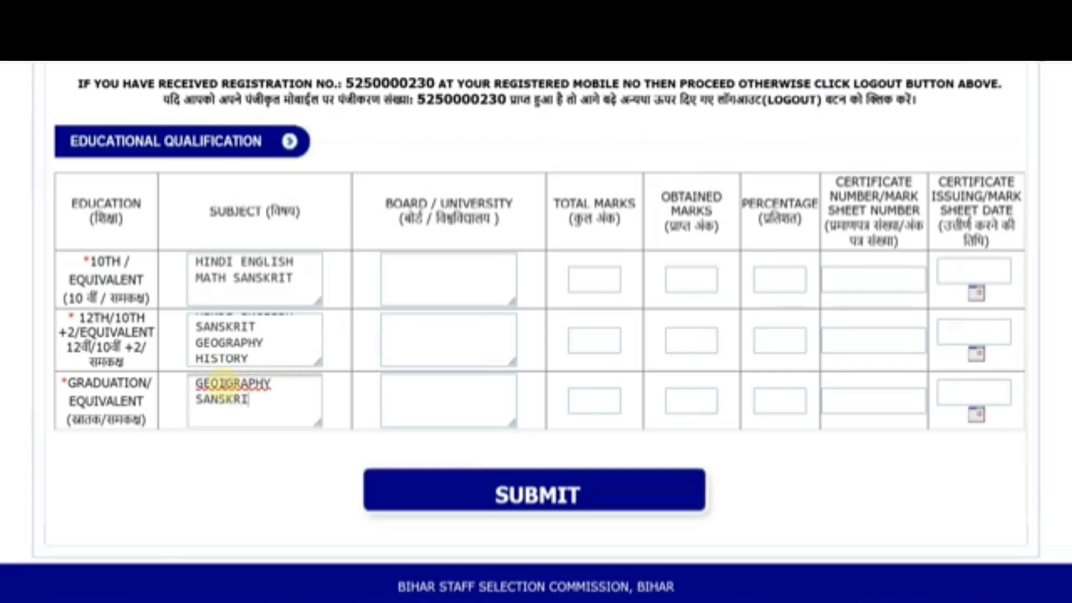
pyautogui.write('T HISTORY')
pyautogui.click(222, 383)
pyautogui.press('BackSpace')
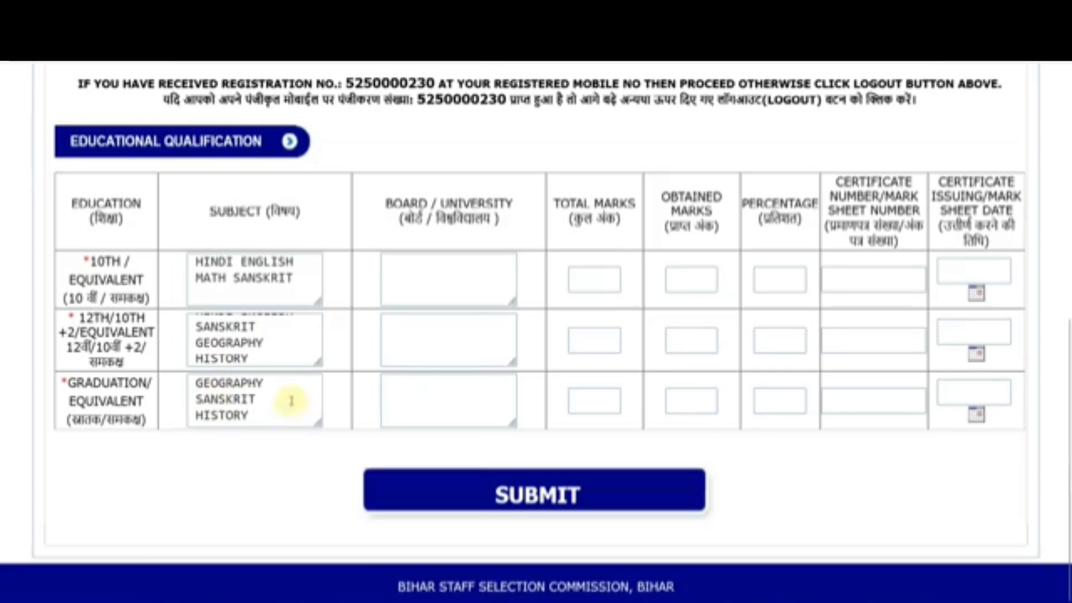
pyautogui.click(414, 266)
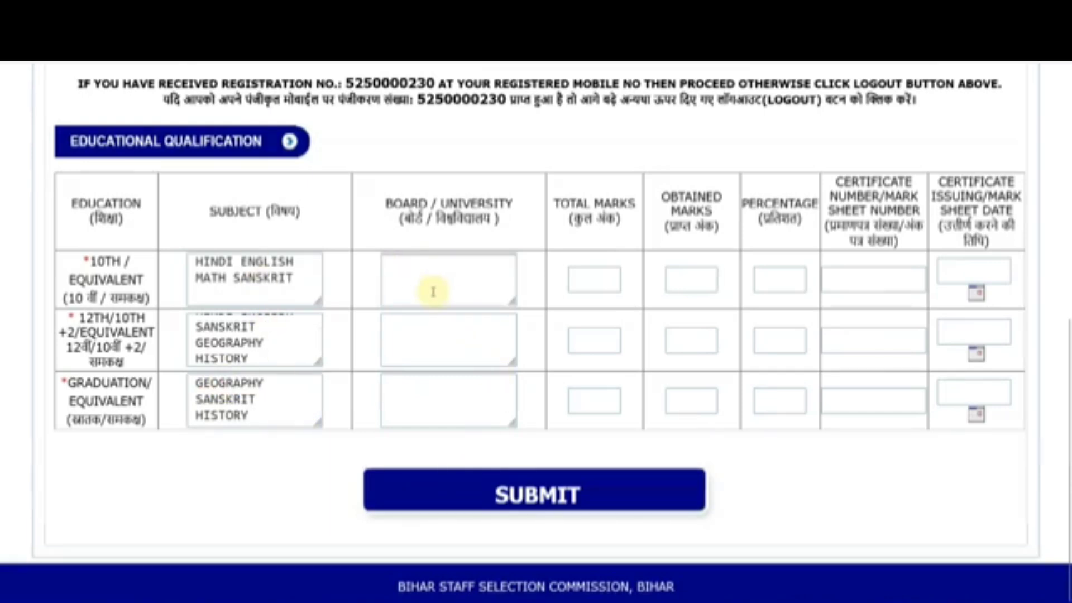
# Step: Fill the 10th row with BIHAR BOARD, 600 total marks and 480 obtained
pyautogui.write('BIHAR BOARD')
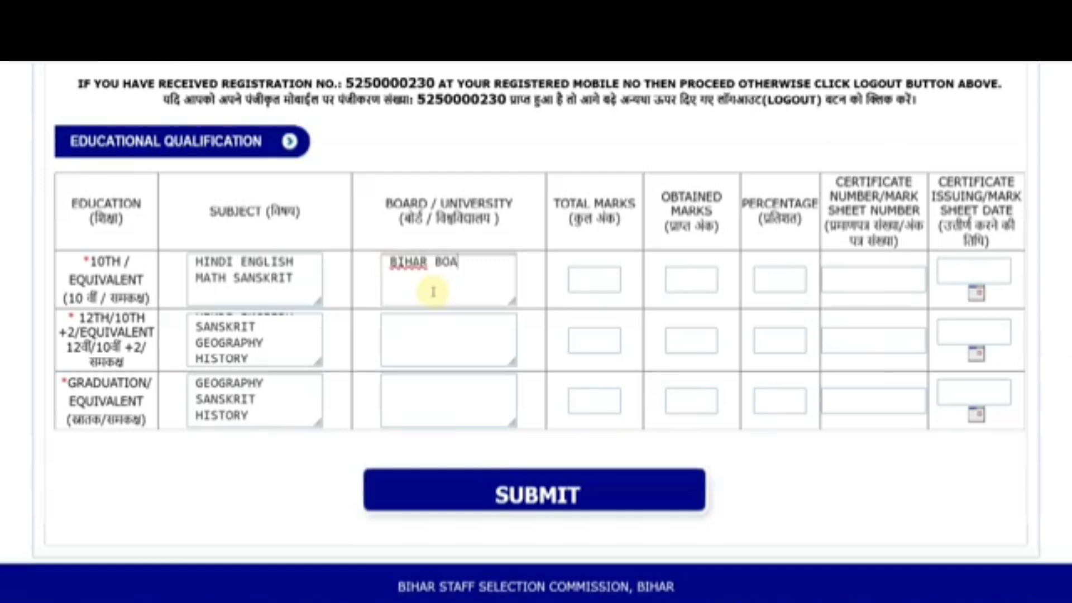
pyautogui.click(575, 280)
pyautogui.press('Tab')
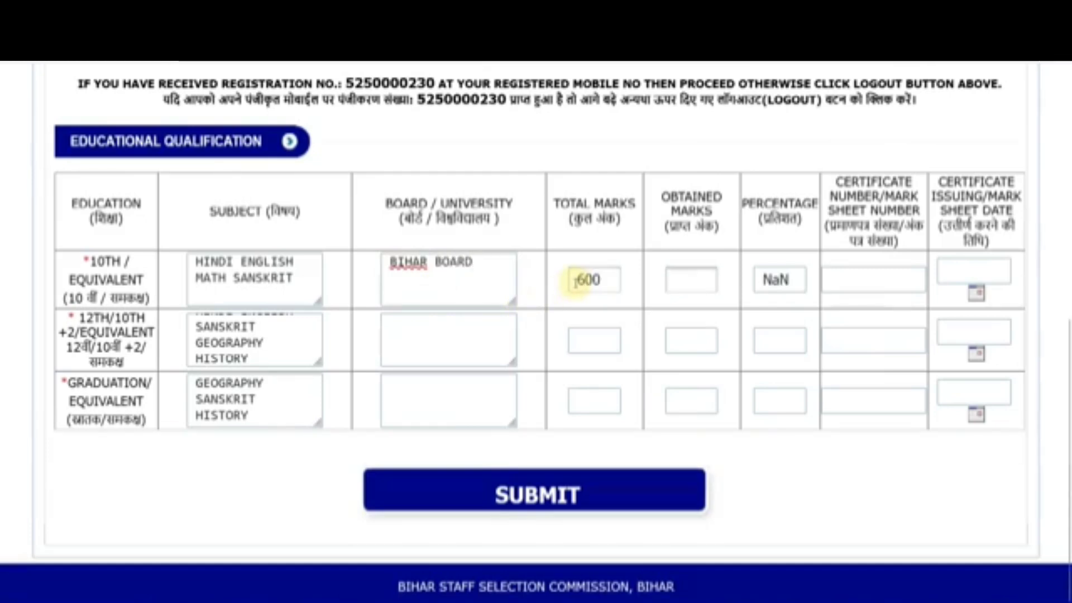
pyautogui.write('480')
pyautogui.click(813, 470)
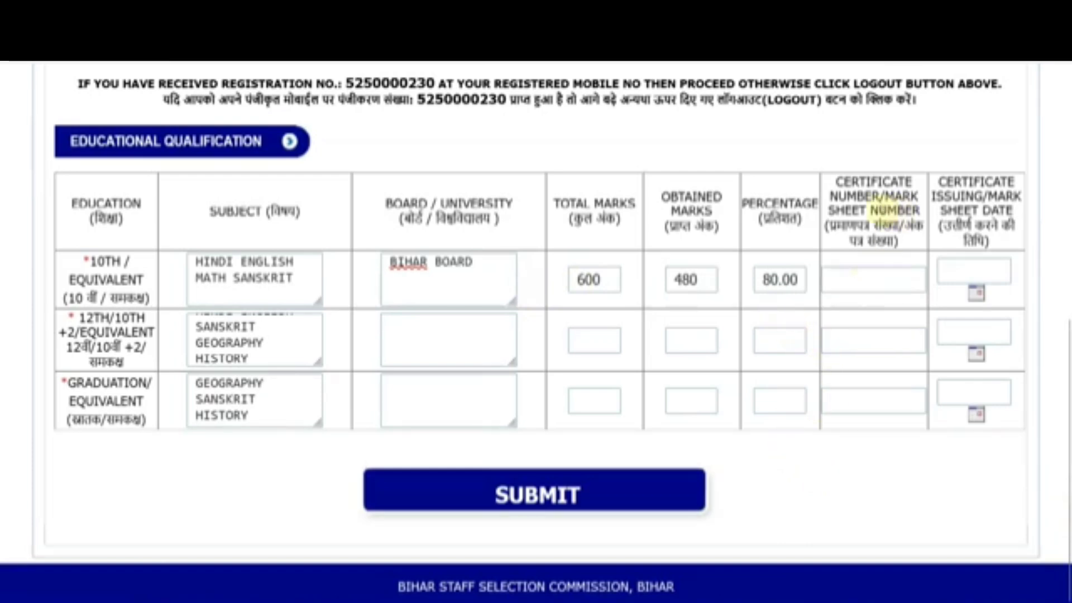
pyautogui.click(860, 274)
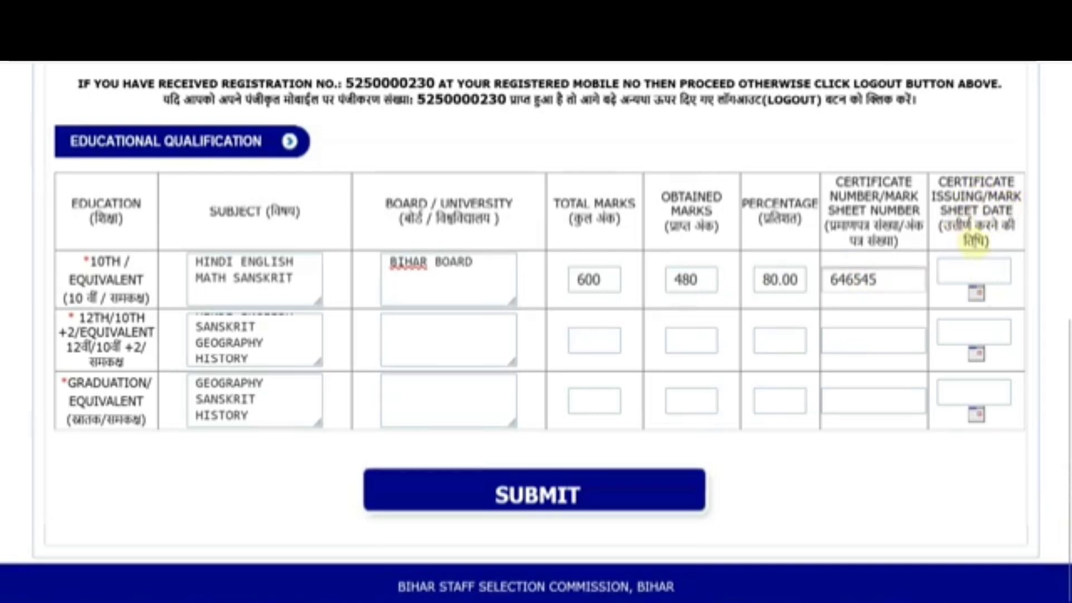
# Step: Set the 10th certificate issue date to a day in June 2018 using the calendar
pyautogui.click(976, 292)
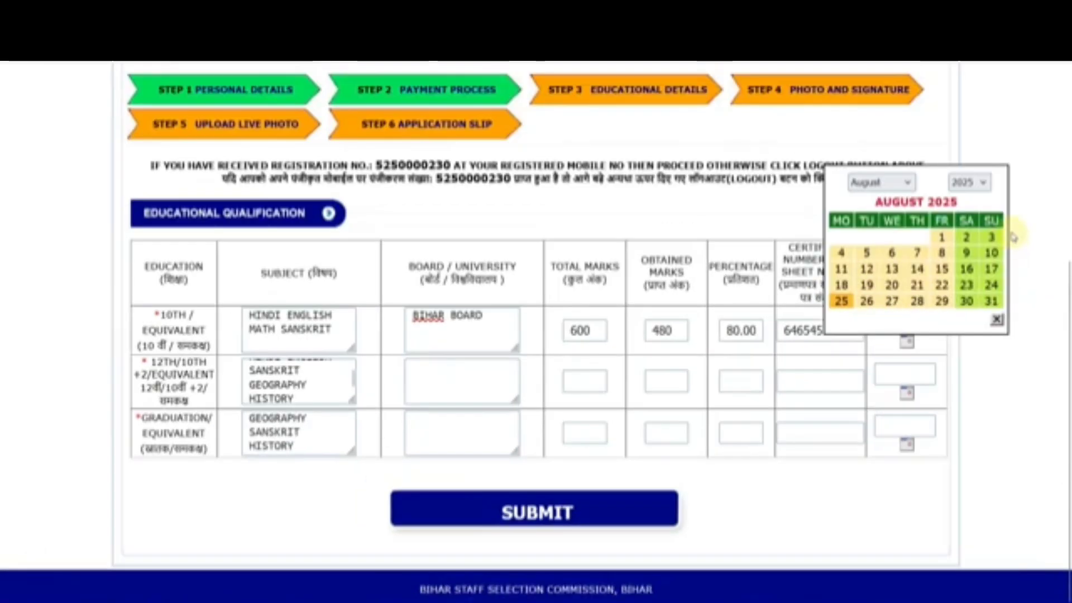
pyautogui.click(1049, 104)
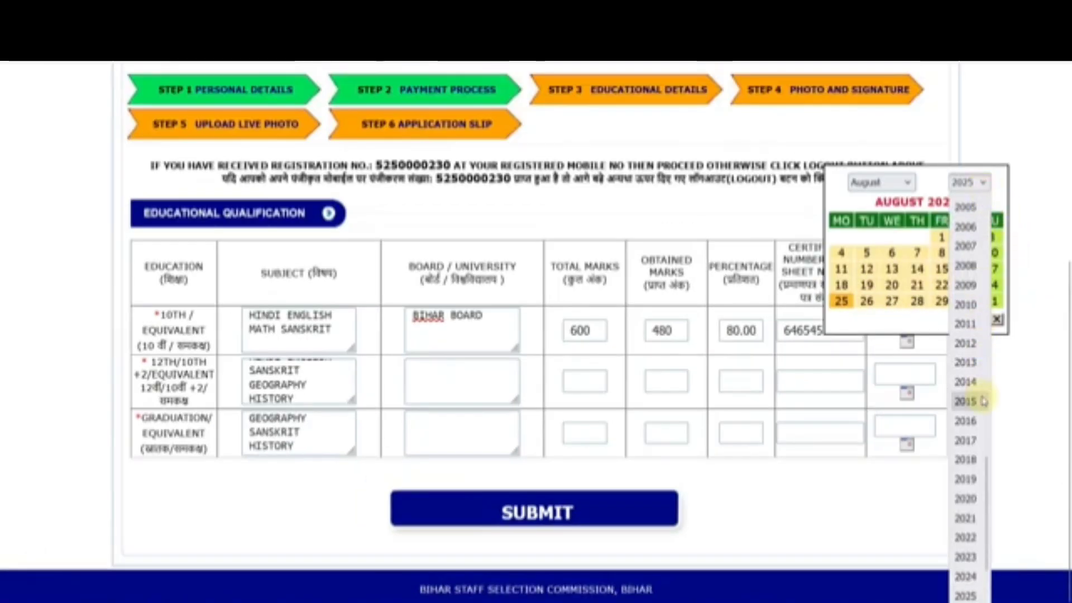
pyautogui.click(974, 459)
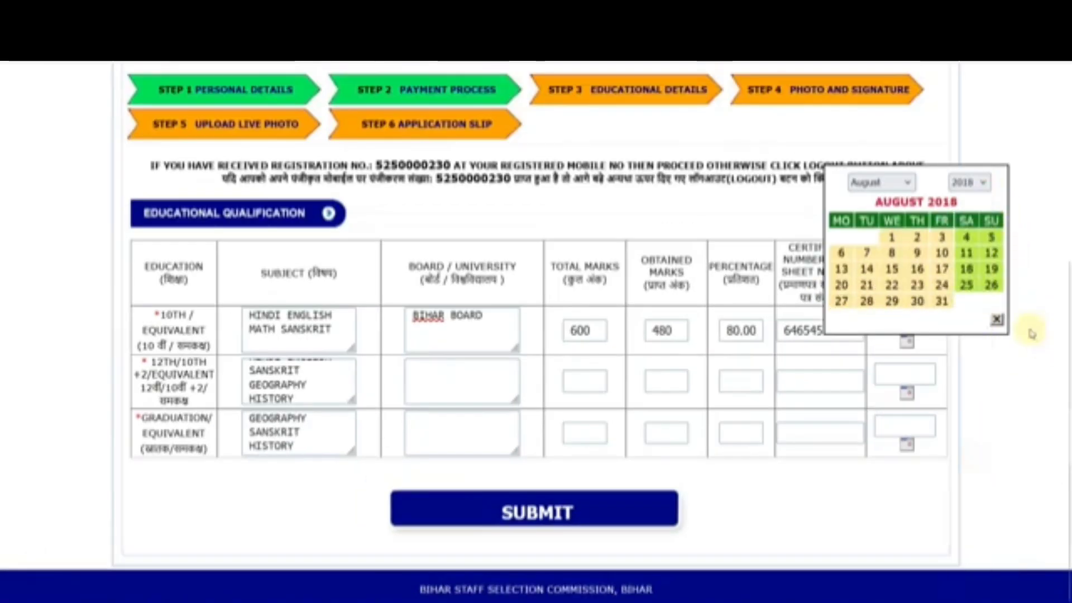
pyautogui.click(898, 182)
pyautogui.click(874, 300)
pyautogui.click(888, 304)
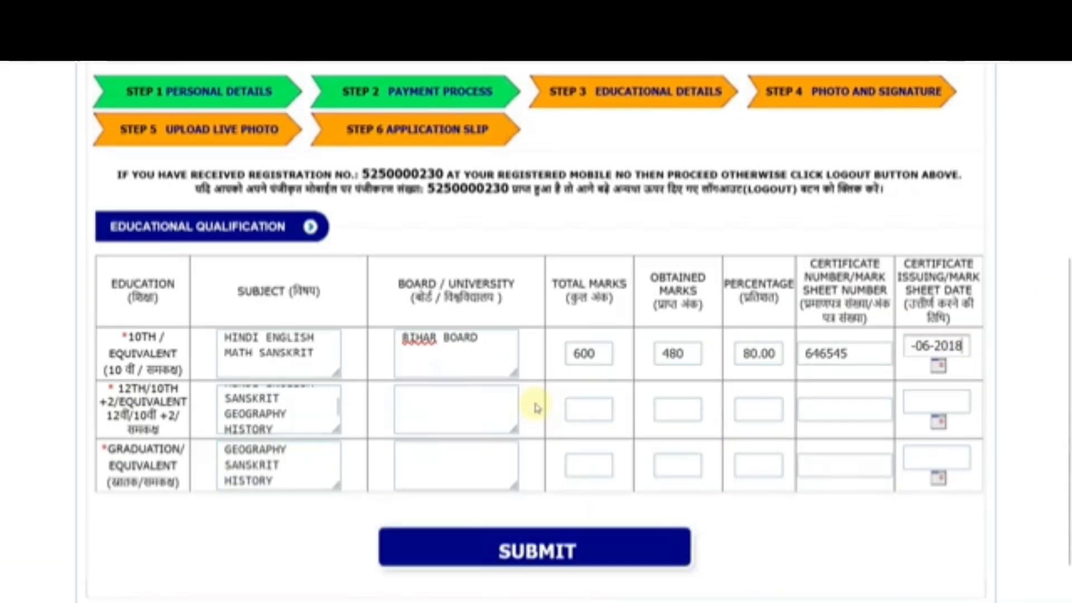
pyautogui.click(469, 381)
# Step: Enter the 12th marks as 400 obtained out of 550
pyautogui.click(601, 414)
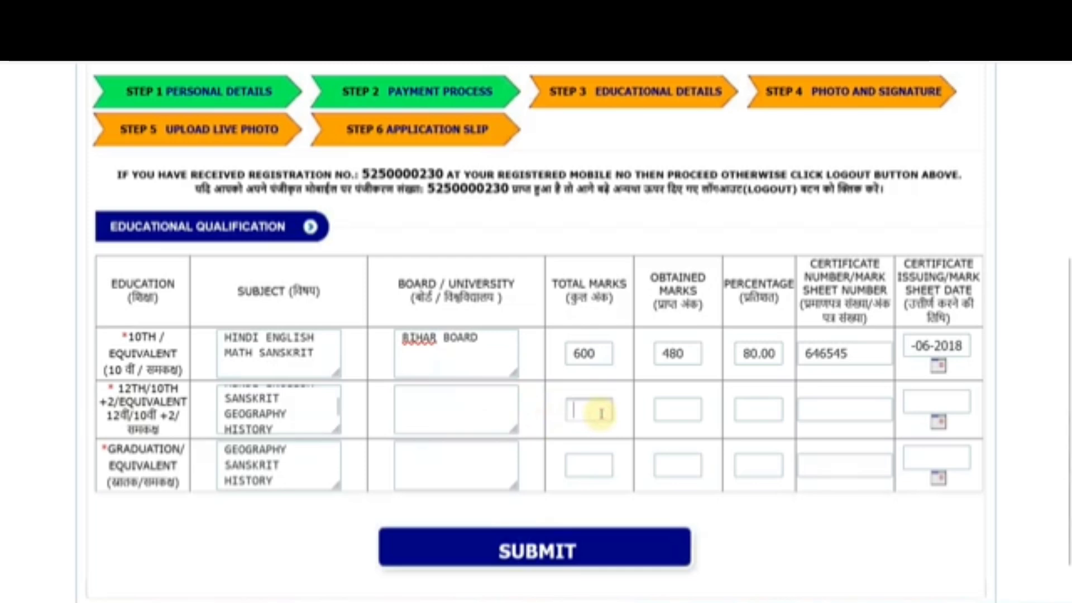
pyautogui.write('550')
pyautogui.press('Tab')
pyautogui.write('400')
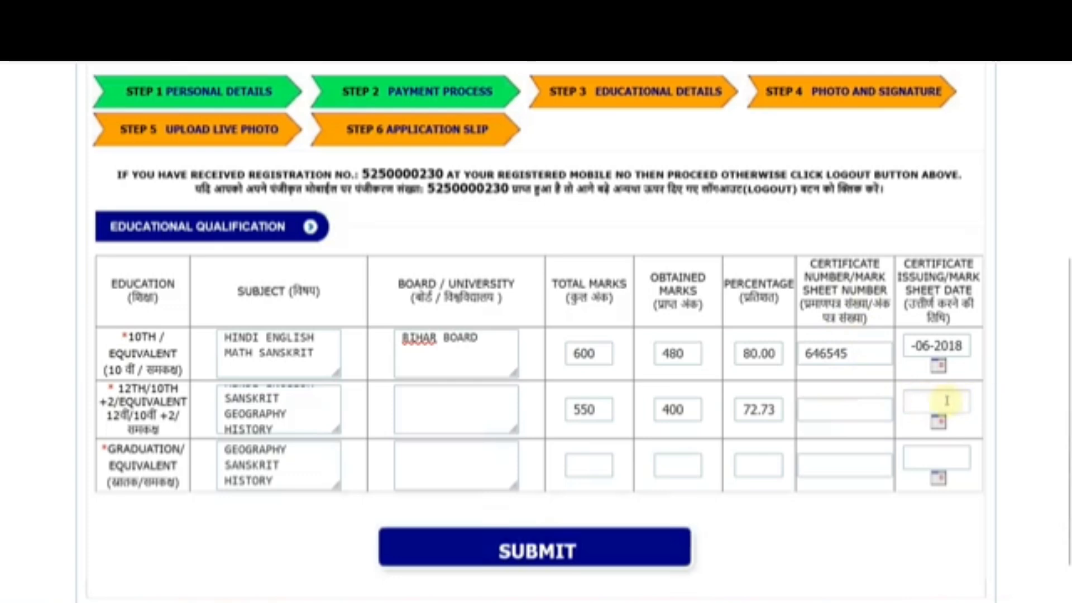
# Step: Fill the graduation row with 1165 of 1800 marks, certificate number and date
pyautogui.click(445, 470)
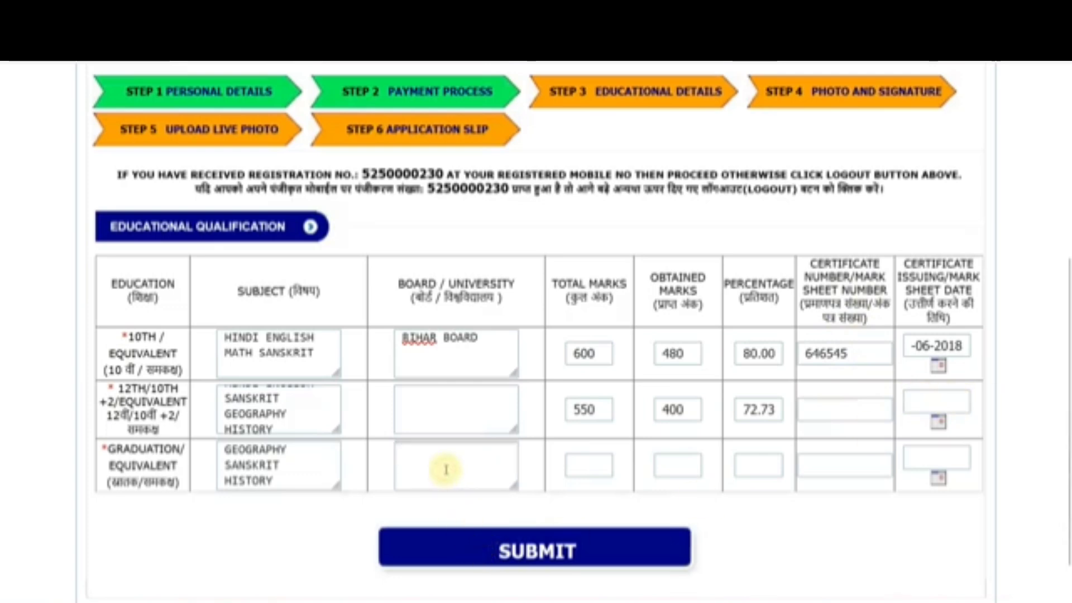
pyautogui.click(587, 471)
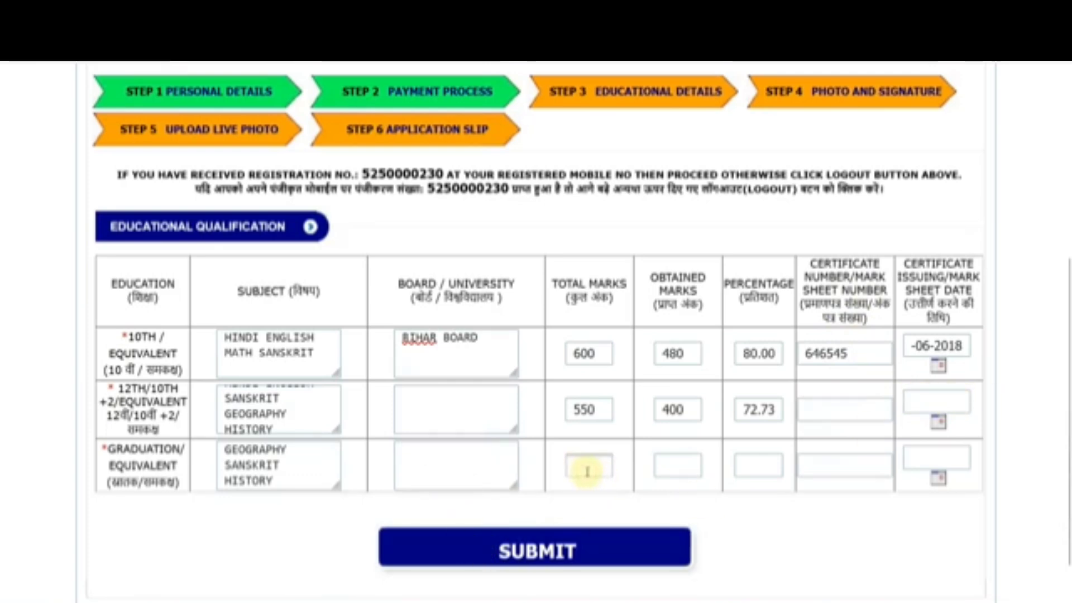
pyautogui.write('1800')
pyautogui.press('Tab')
pyautogui.write('116')
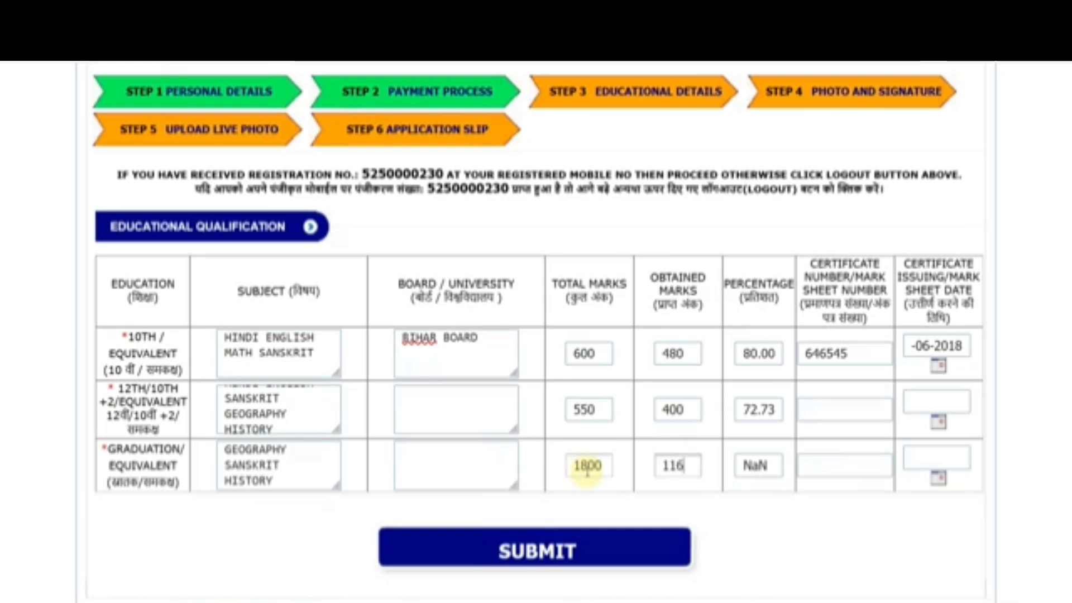
pyautogui.write('5')
pyautogui.click(847, 522)
pyautogui.click(835, 469)
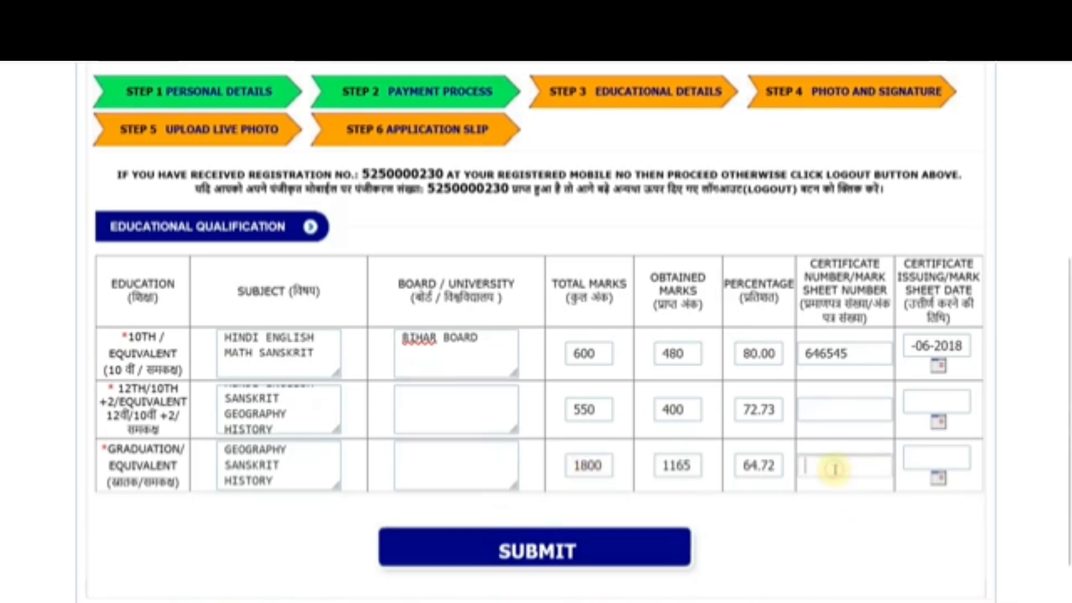
pyautogui.click(938, 477)
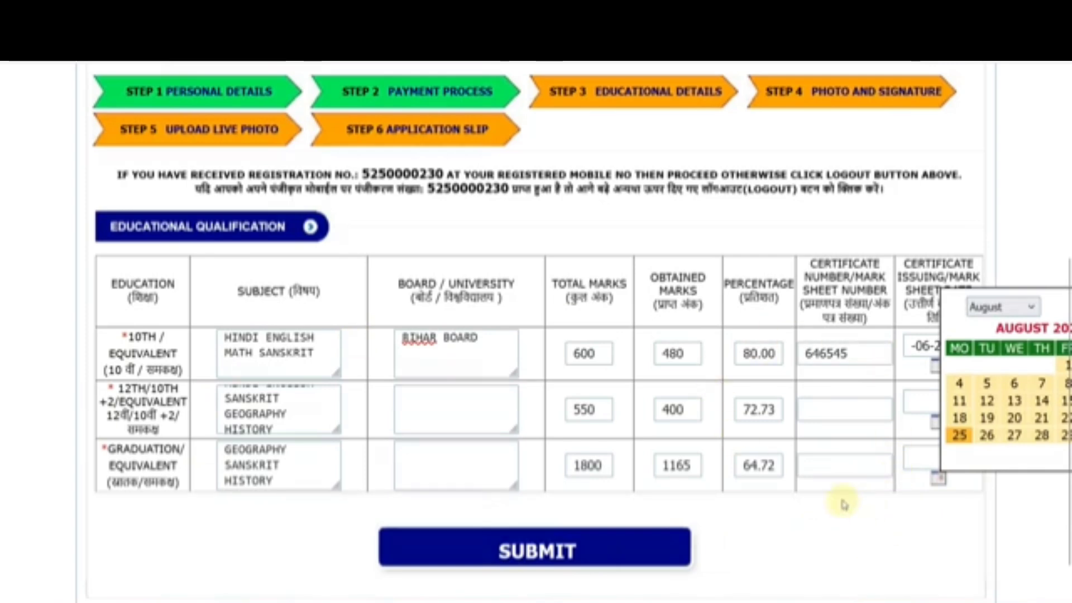
# Step: Submit the educational details and look over the Step 4 upload fields
pyautogui.click(549, 558)
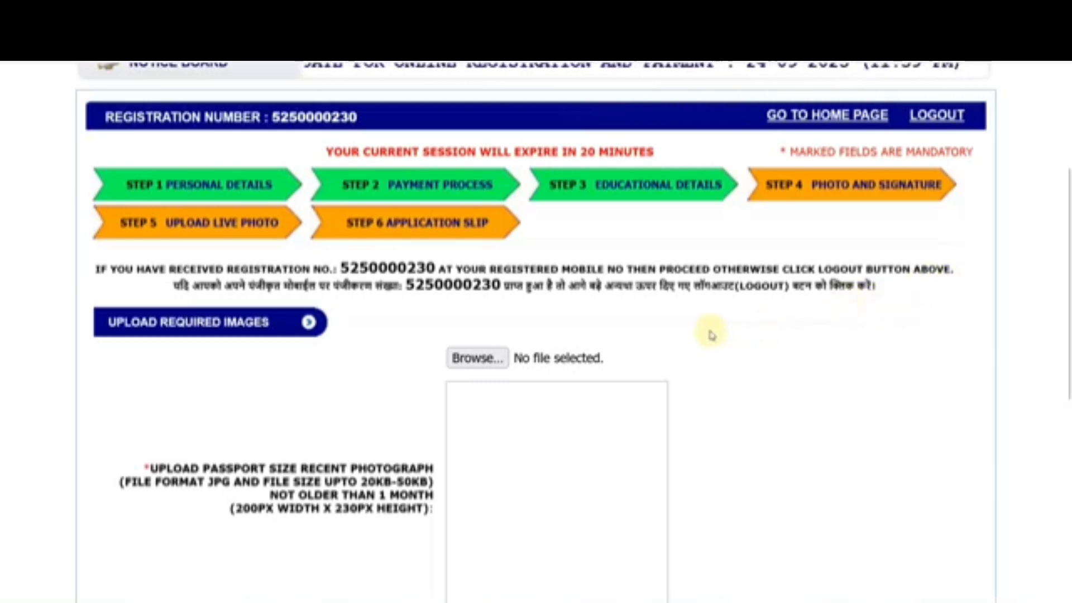
pyautogui.scroll(-7, 711, 333)
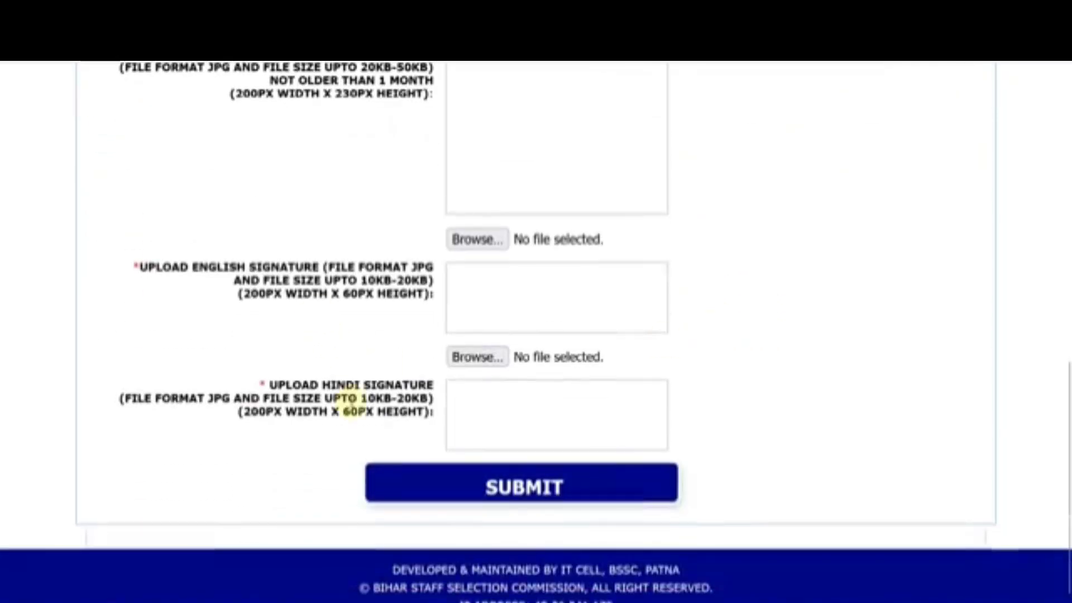
pyautogui.scroll(2, 349, 404)
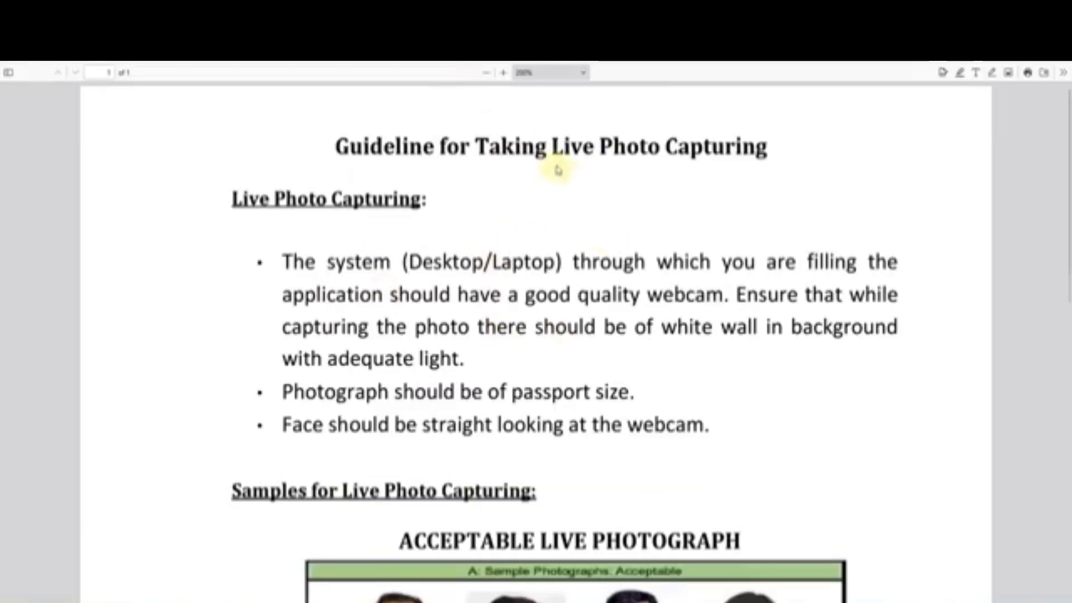
# Step: Read Annexure-A and highlight the white or light background requirement
pyautogui.scroll(-5, 555, 270)
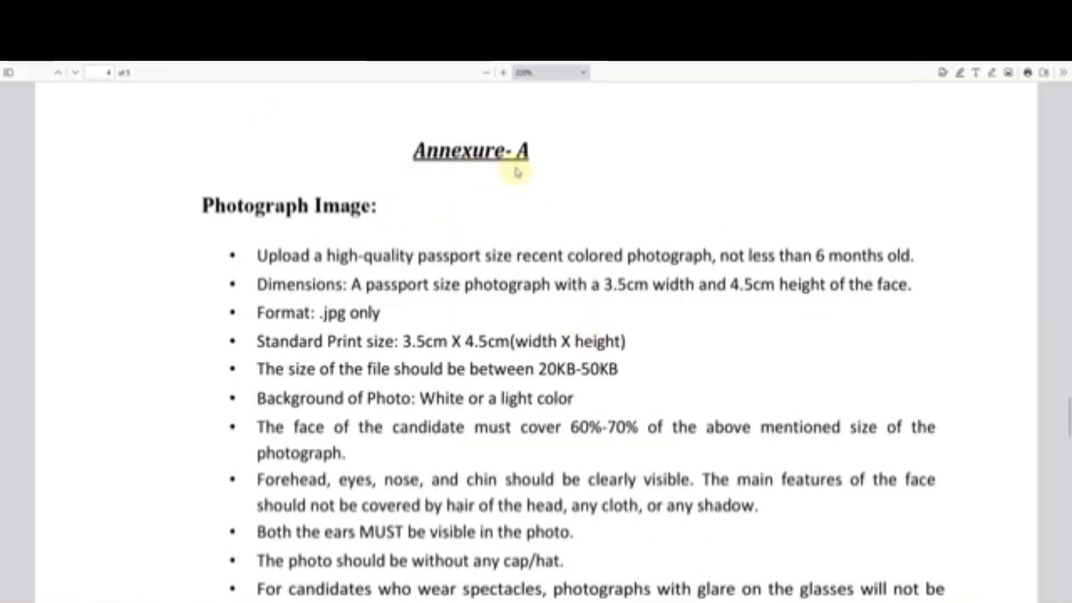
pyautogui.scroll(-1, 550, 282)
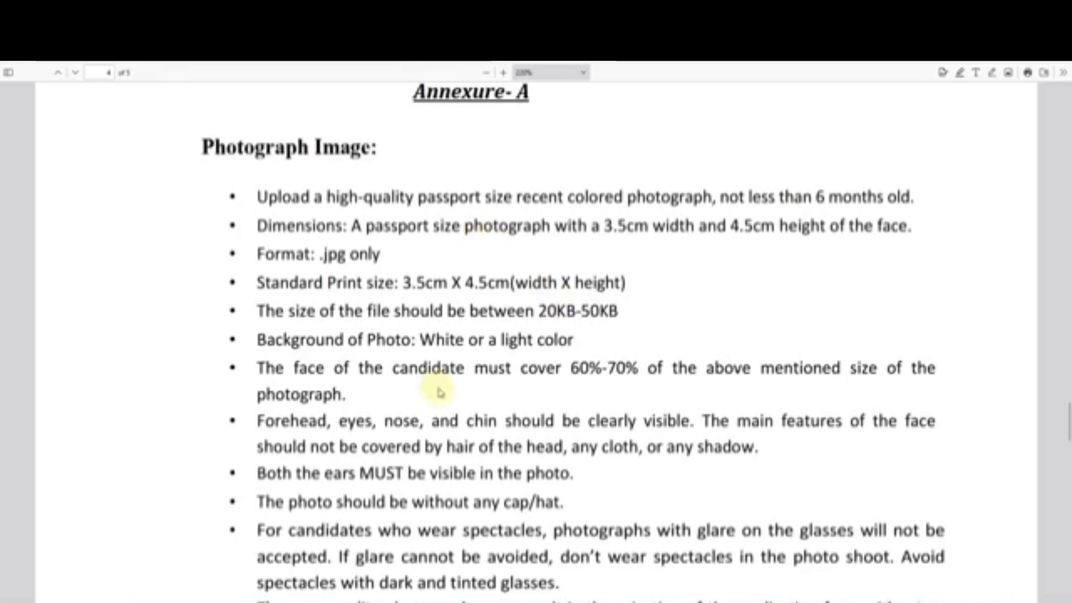
pyautogui.moveTo(435, 339); pyautogui.dragTo(555, 339)
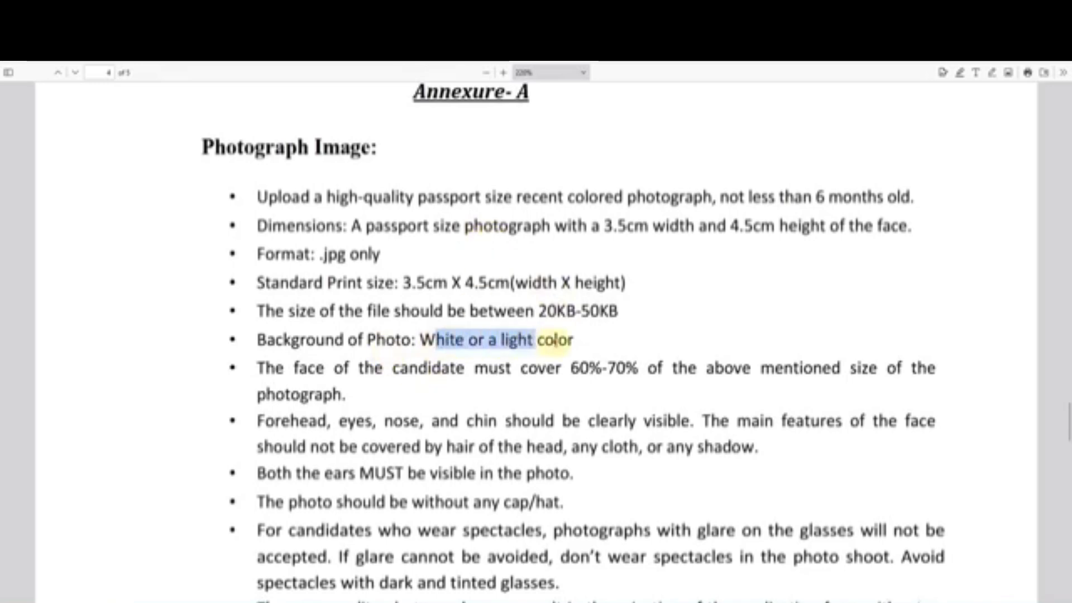
pyautogui.click(555, 339)
pyautogui.scroll(-8, 538, 352)
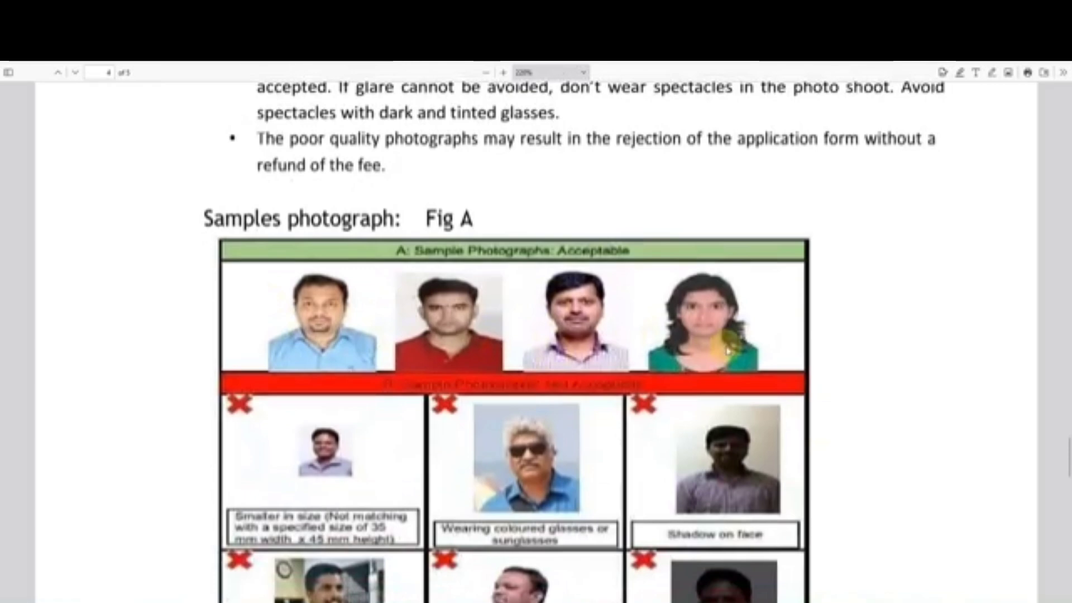
# Step: Highlight the dark blue signature ink requirement in Annexure-B
pyautogui.scroll(-12, 728, 350)
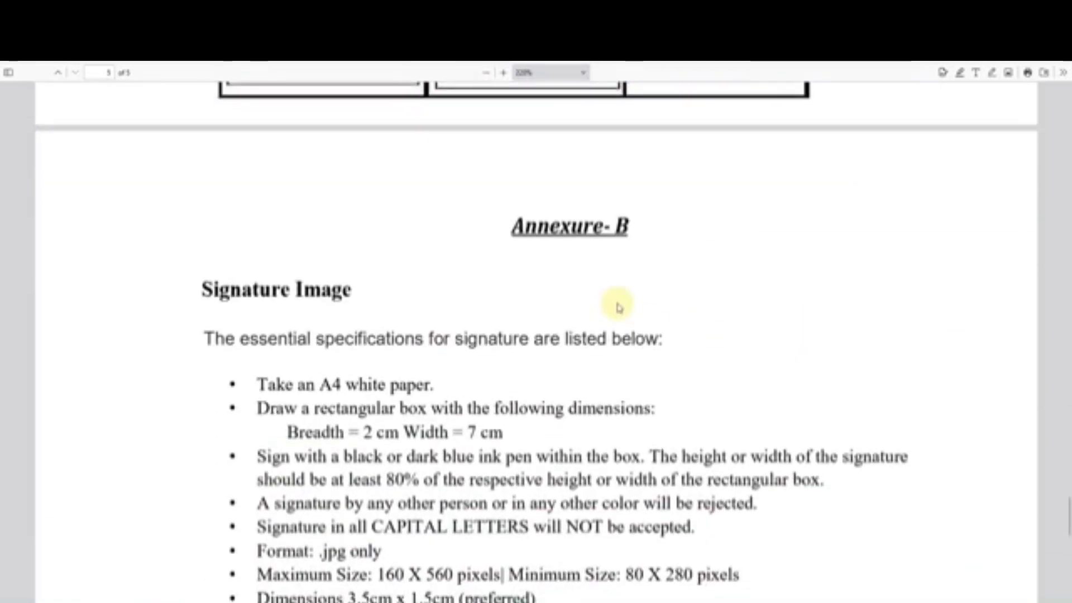
pyautogui.scroll(-3, 618, 308)
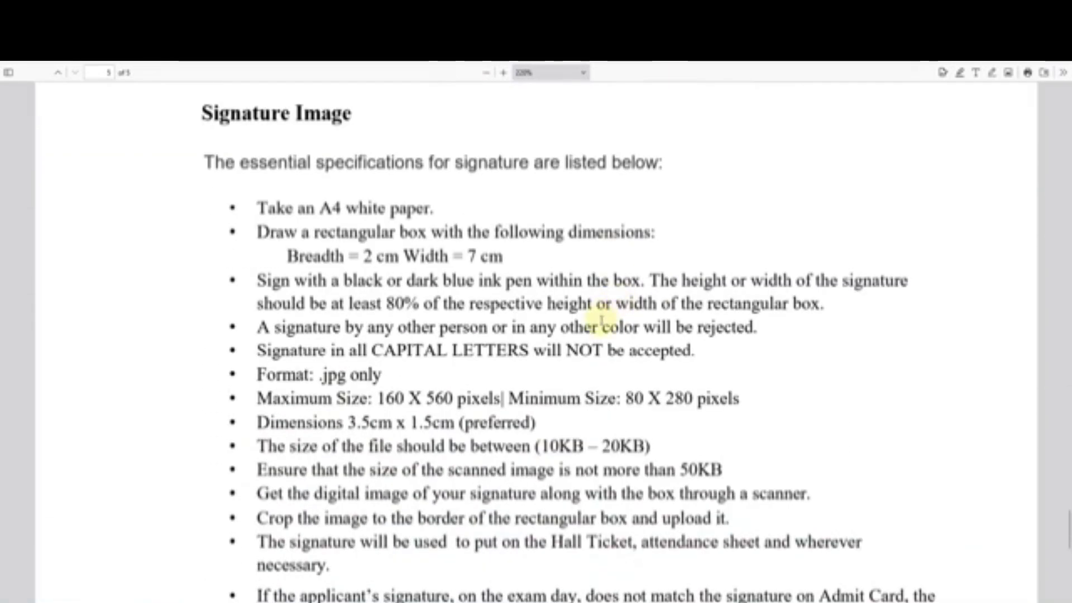
pyautogui.moveTo(358, 282); pyautogui.dragTo(550, 291)
pyautogui.click(576, 334)
pyautogui.scroll(-6, 575, 335)
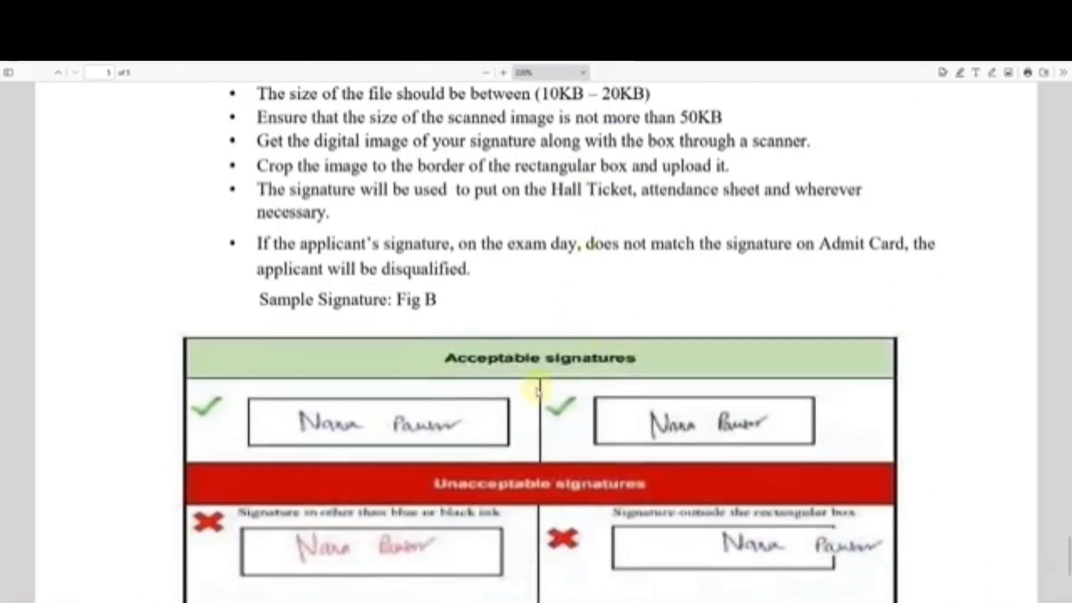
pyautogui.scroll(-2, 537, 391)
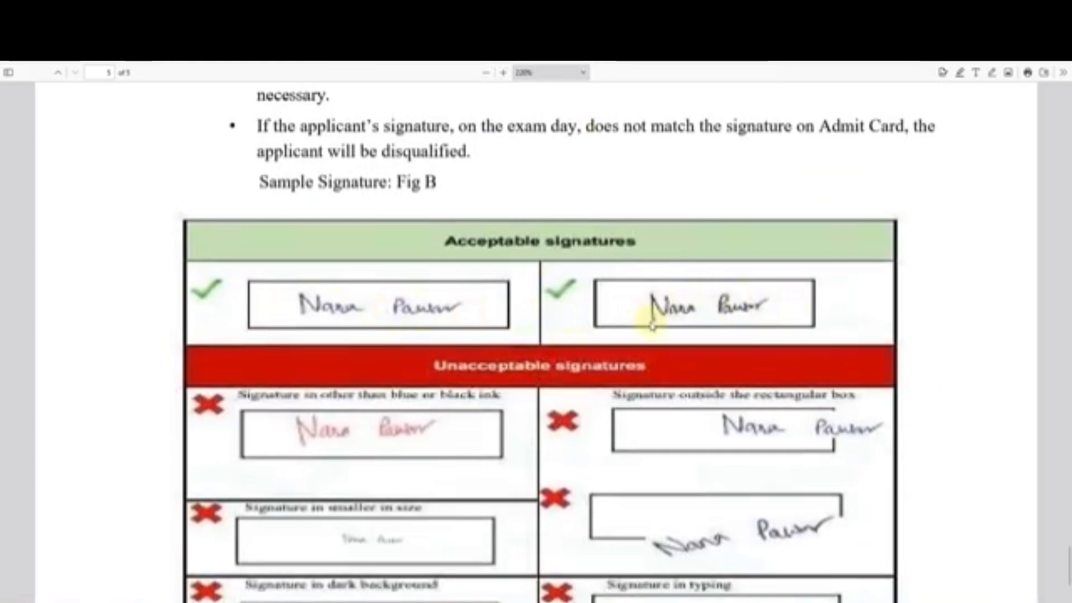
# Step: Scroll back up to the Fig A sample photographs table
pyautogui.scroll(-2, 652, 325)
pyautogui.scroll(-2, 782, 491)
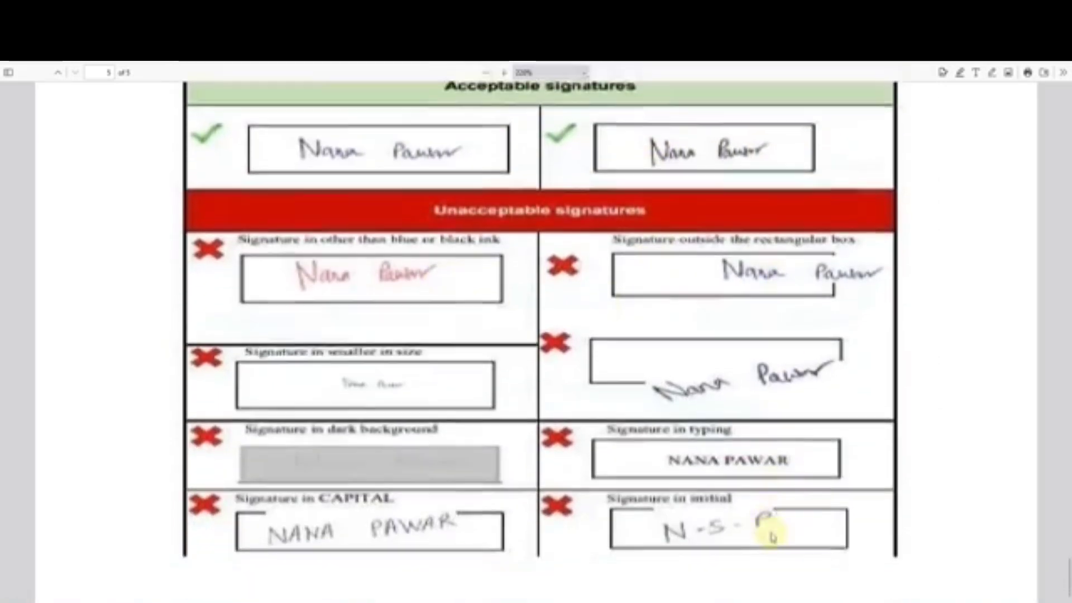
pyautogui.scroll(13, 622, 395)
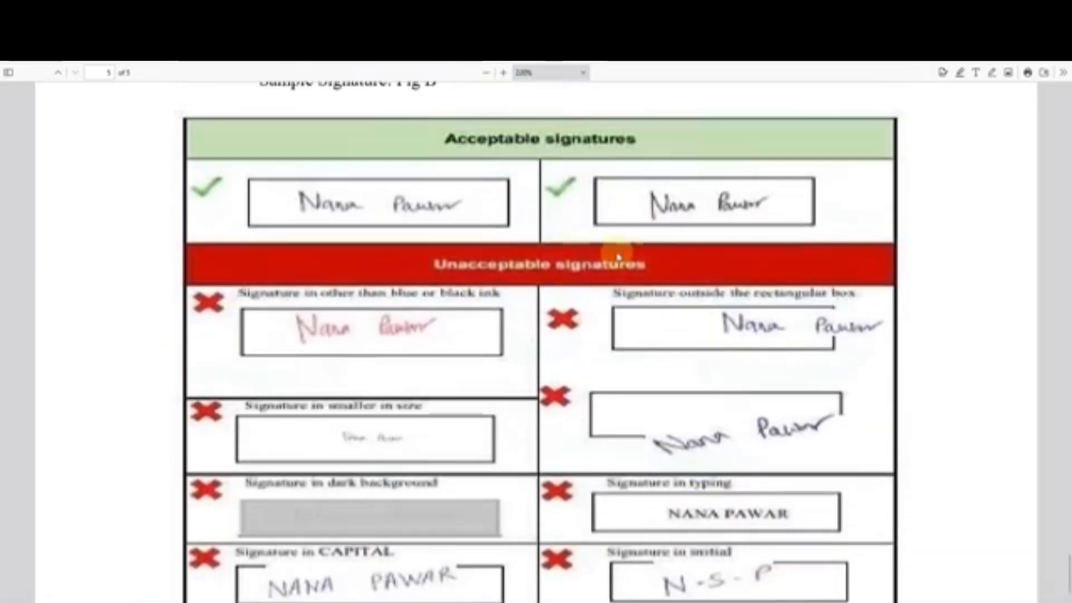
pyautogui.scroll(15, 641, 285)
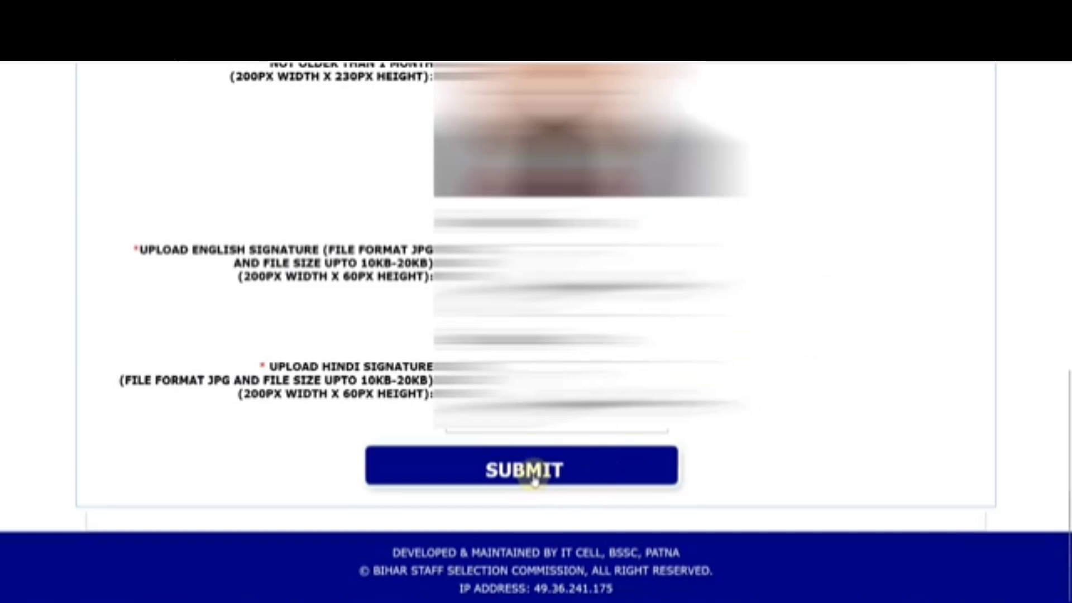
# Step: Submit the Step 4 form with the photograph and both signatures attached
pyautogui.click(534, 481)
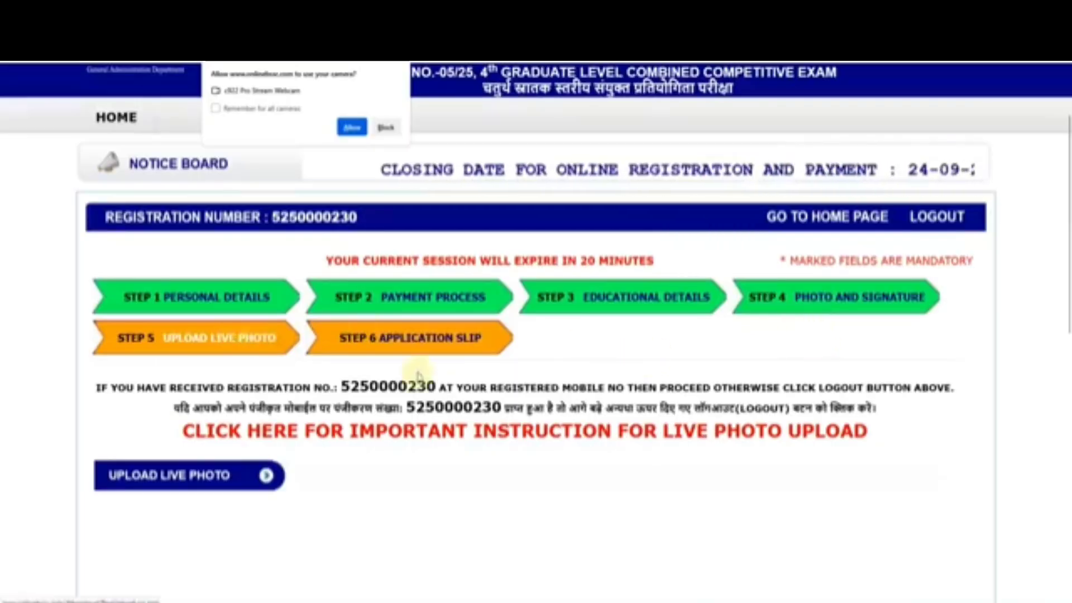
# Step: Read the live photo upload instructions, then allow the site to use the webcam
pyautogui.scroll(-4, 529, 428)
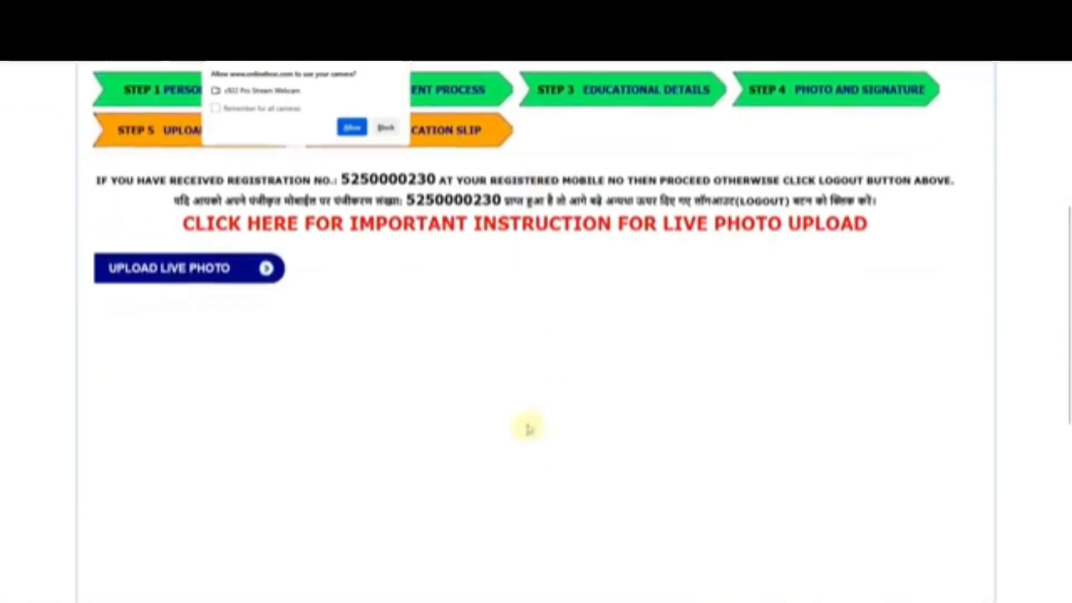
pyautogui.click(395, 227)
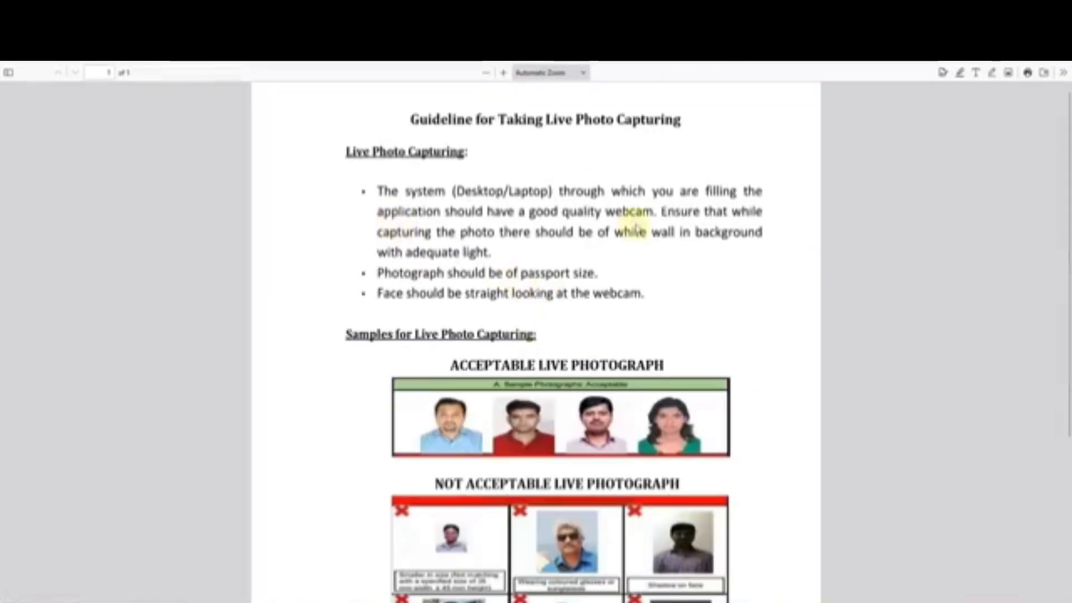
pyautogui.scroll(-3, 629, 252)
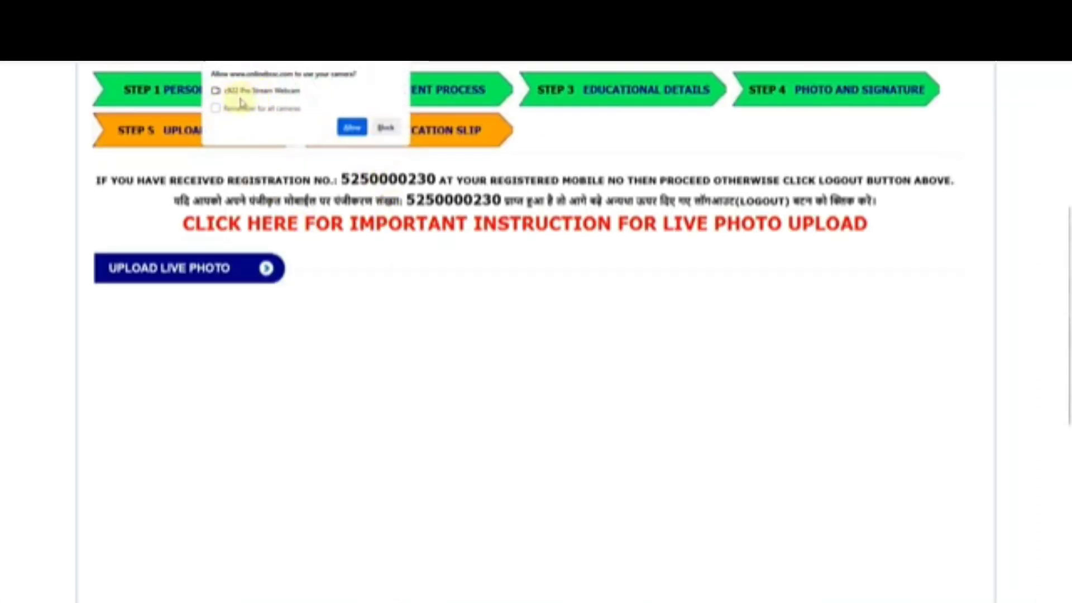
pyautogui.click(352, 127)
# Step: Scroll past TAKE PHOTO and SUBMIT to the guideline's acceptable and not-acceptable sample photographs
pyautogui.scroll(-5, 539, 311)
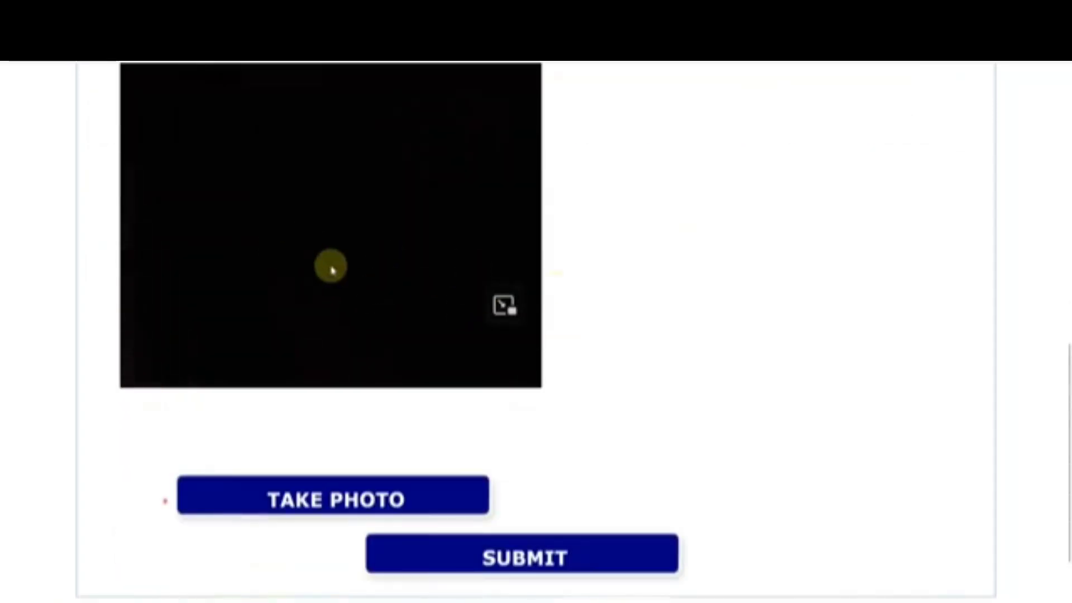
pyautogui.scroll(2, 377, 273)
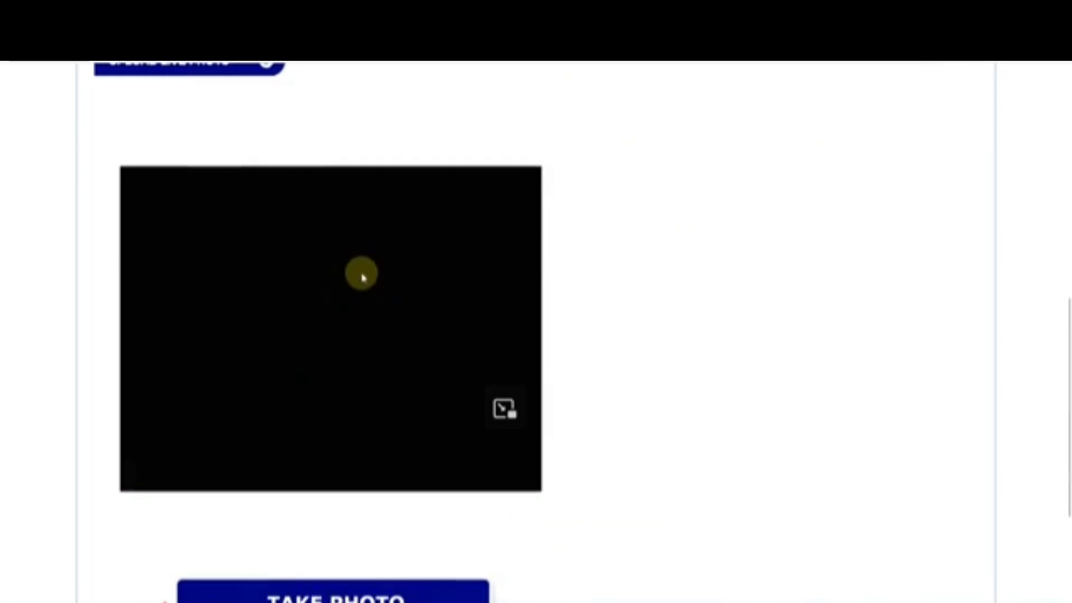
pyautogui.scroll(-2, 374, 278)
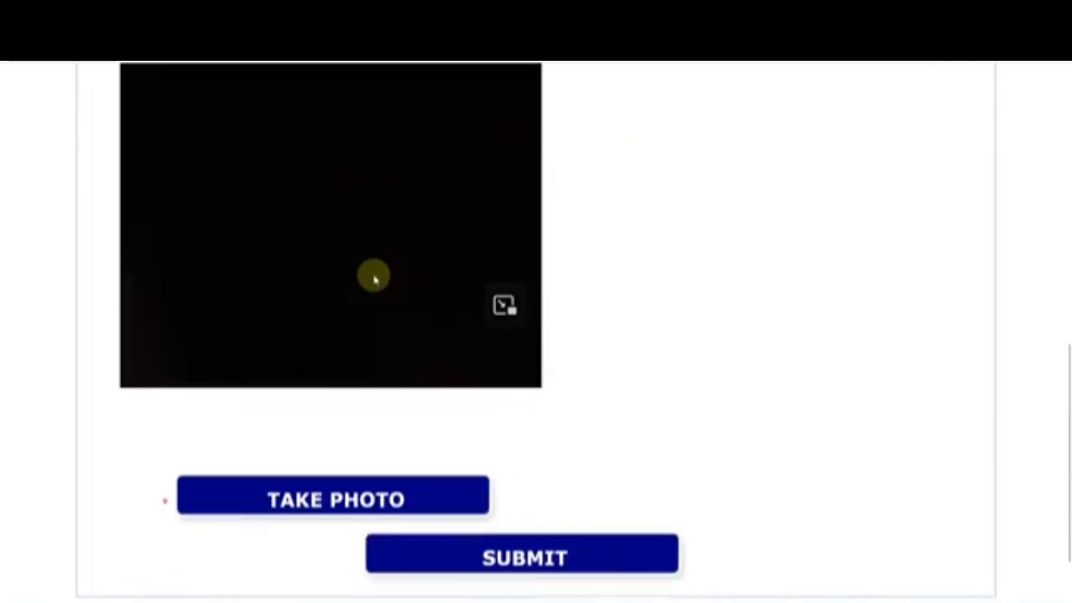
pyautogui.scroll(-2, 335, 274)
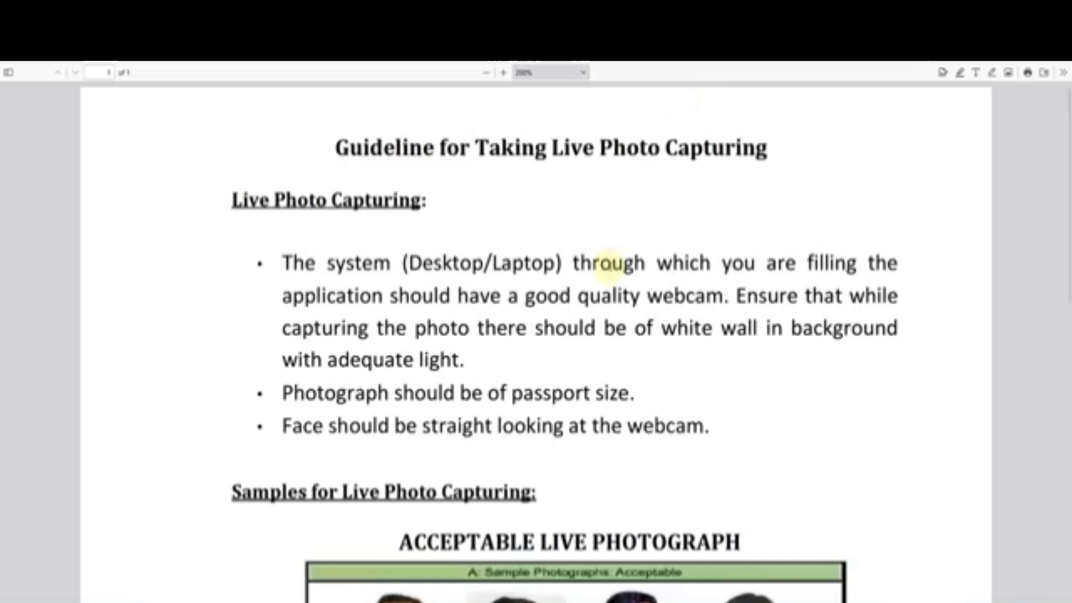
pyautogui.scroll(-4, 643, 285)
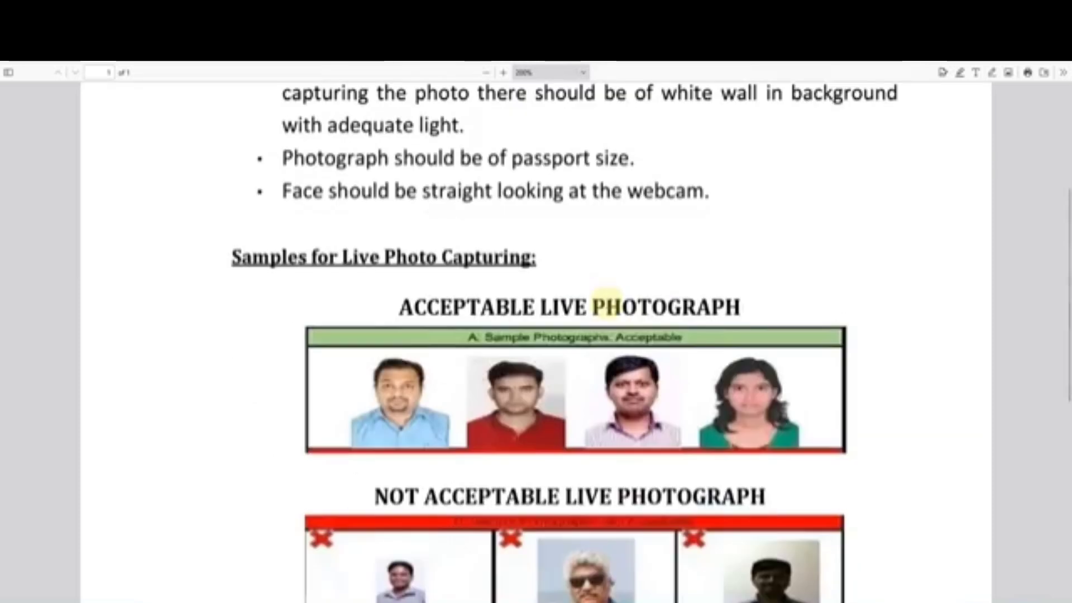
pyautogui.scroll(-2, 558, 302)
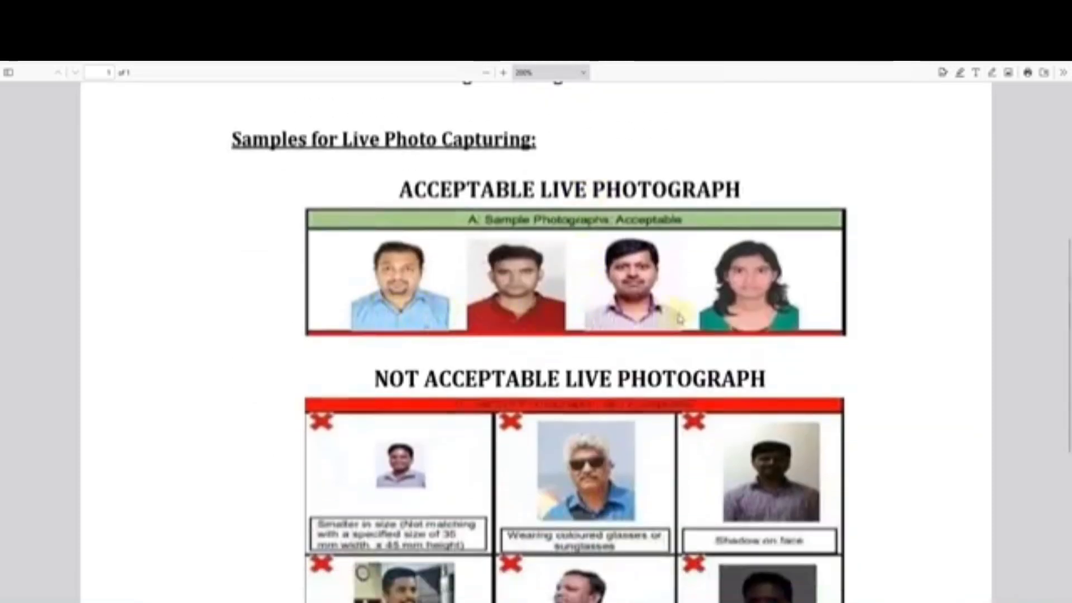